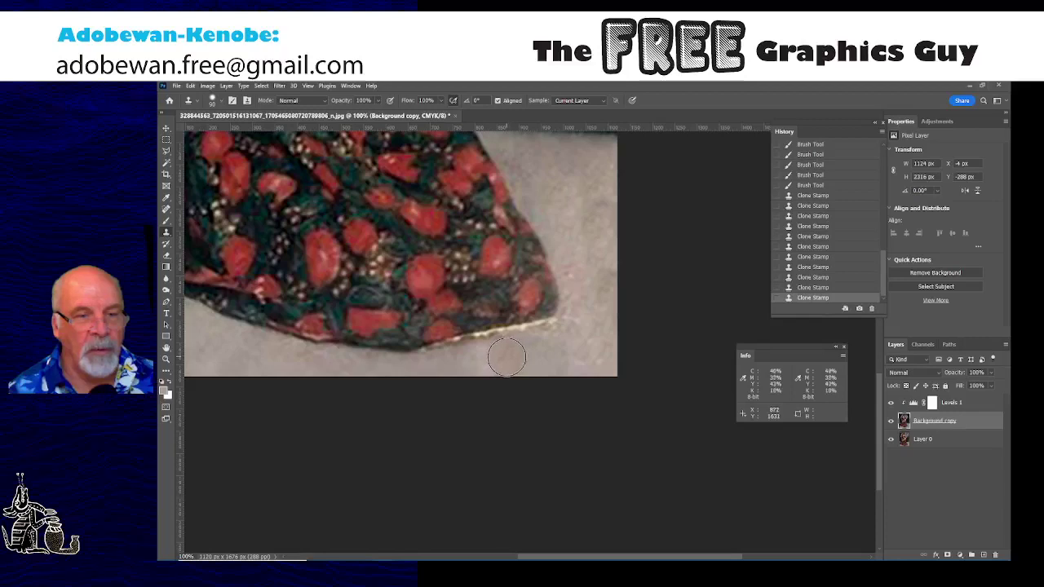
- Clone clean carpet over the marks beneath the dress hem at its right corner, using a slightly smaller brush
left_click(510, 357)
left_click(527, 355)
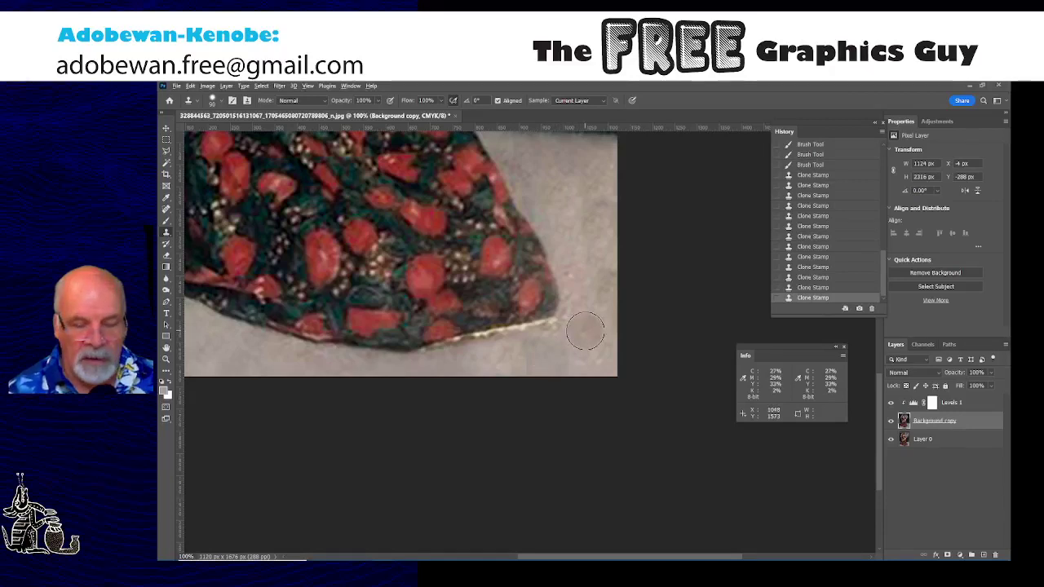
key("bracketleft")
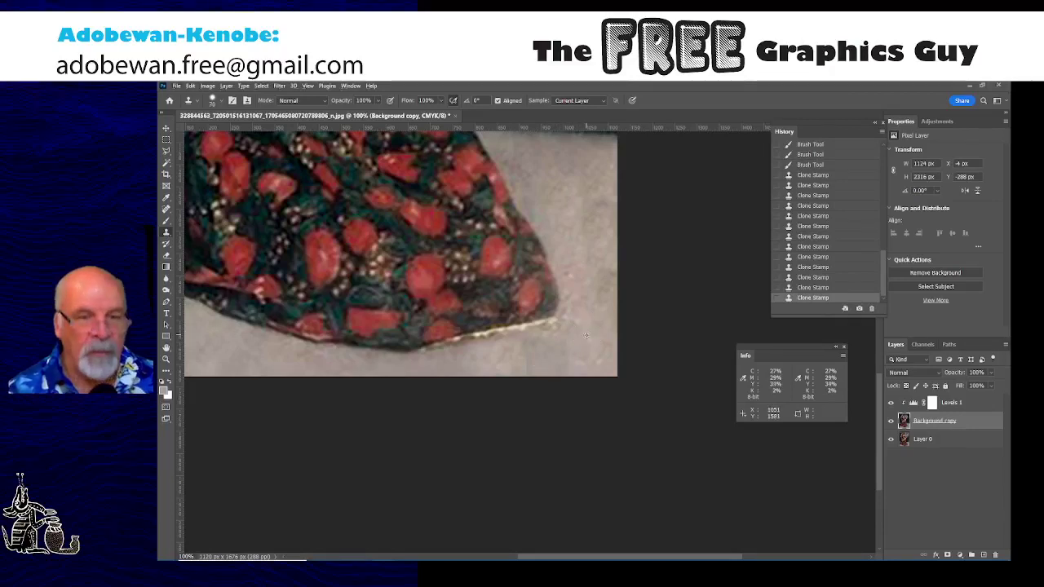
left_click(536, 351)
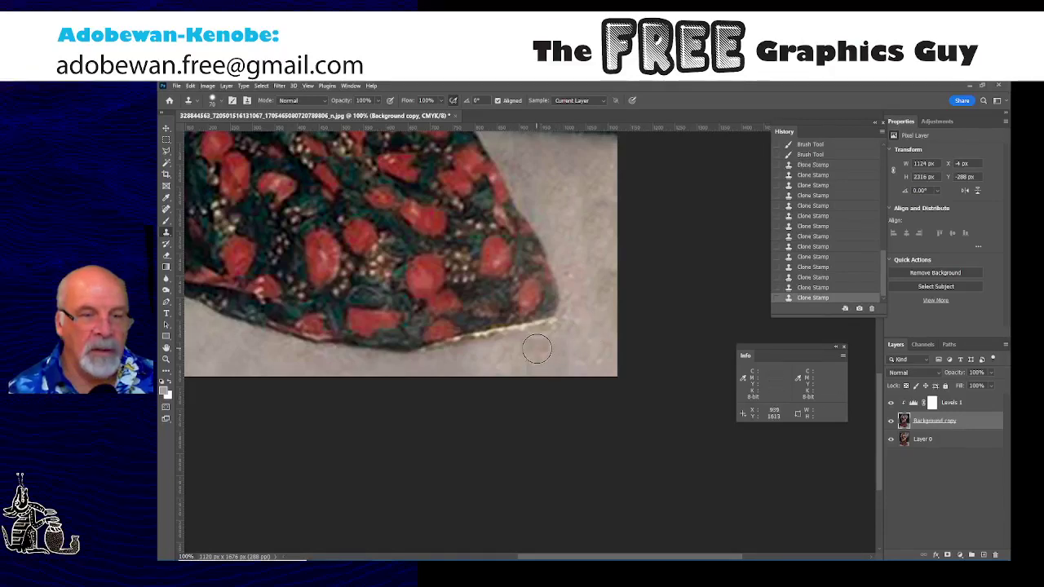
left_click(560, 325)
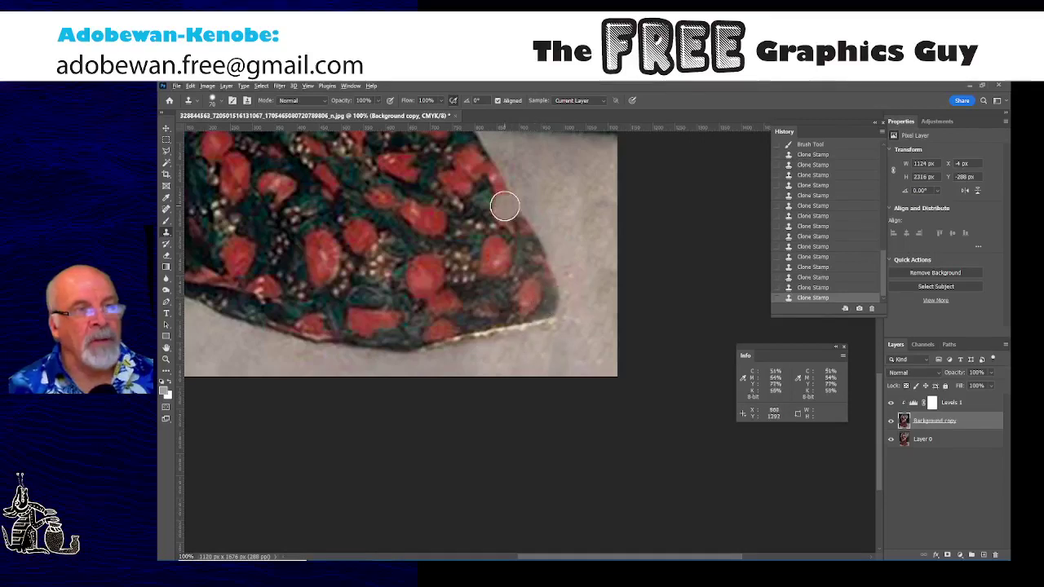
- Set the Clone Stamp mode to Darken and, with a smaller brush of about 45 px, cover the bright line along the right hem
left_click(325, 102)
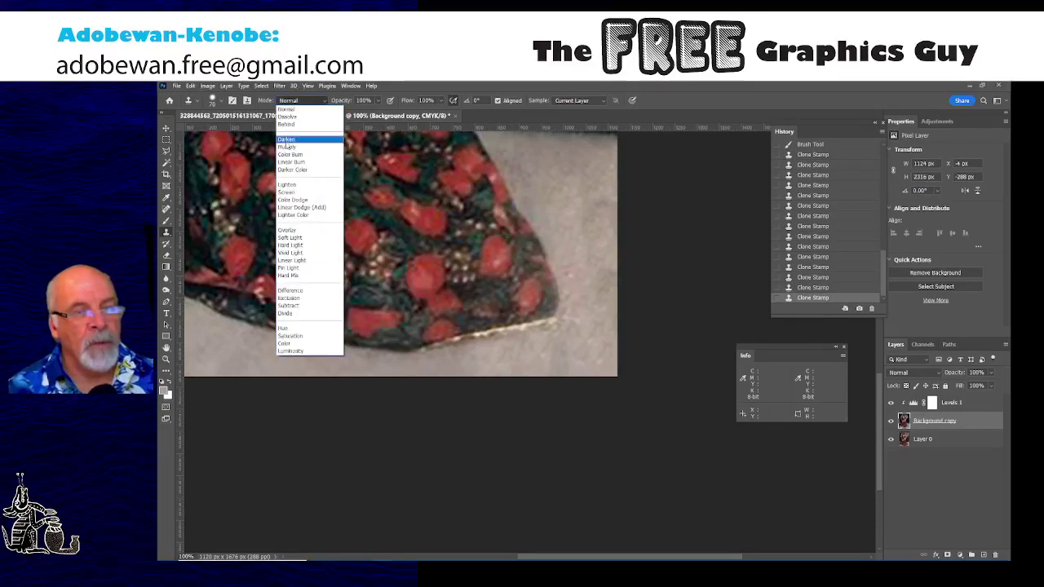
left_click(288, 141)
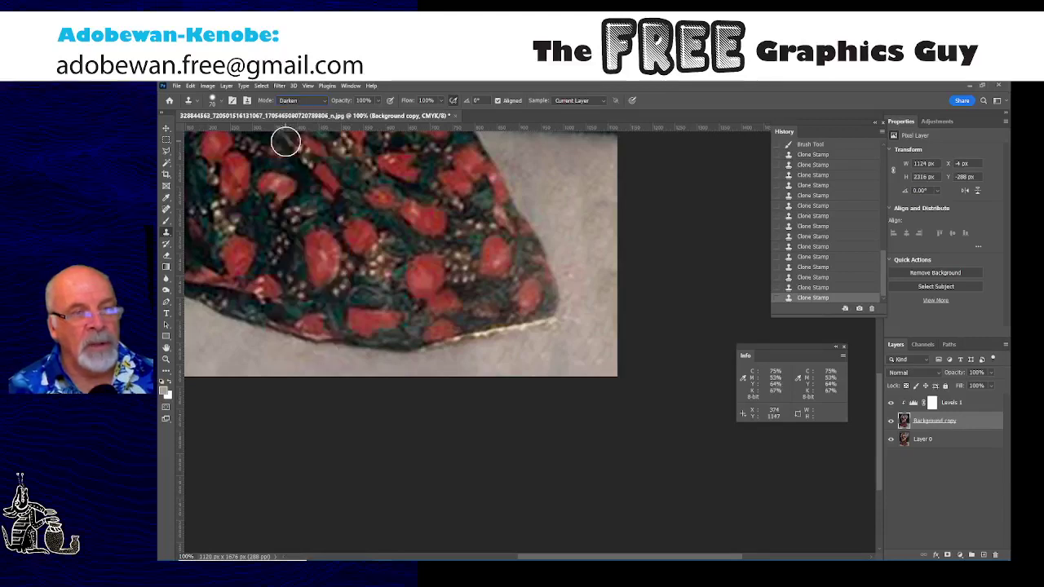
mouse_move(462, 318)
left_mouse_down()
mouse_move(491, 331)
mouse_move(562, 325)
mouse_move(447, 336)
mouse_move(512, 331)
mouse_move(569, 343)
left_mouse_up()
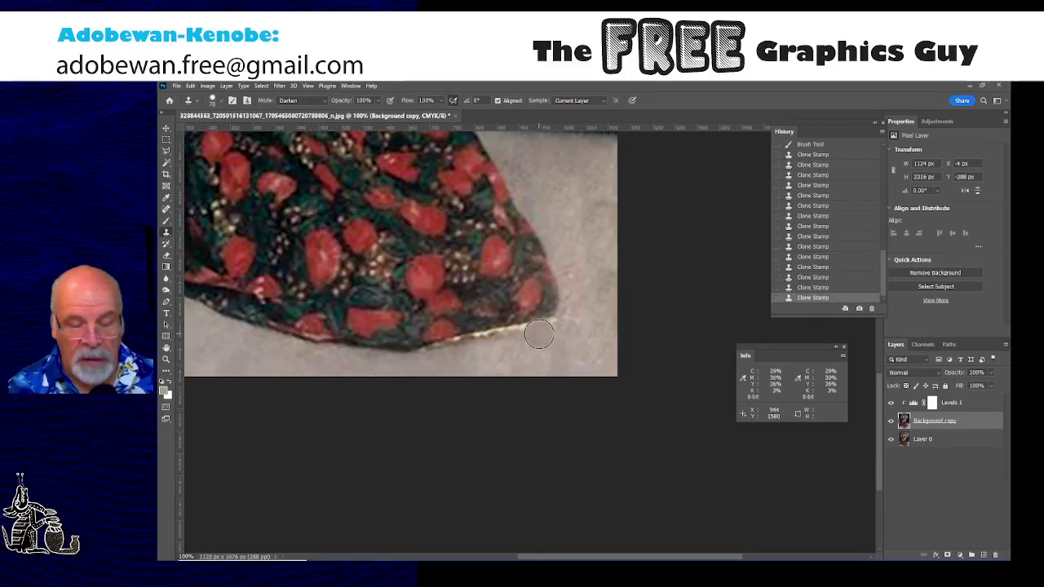
key("bracketleft")
key("bracketleft")
key("bracketleft")
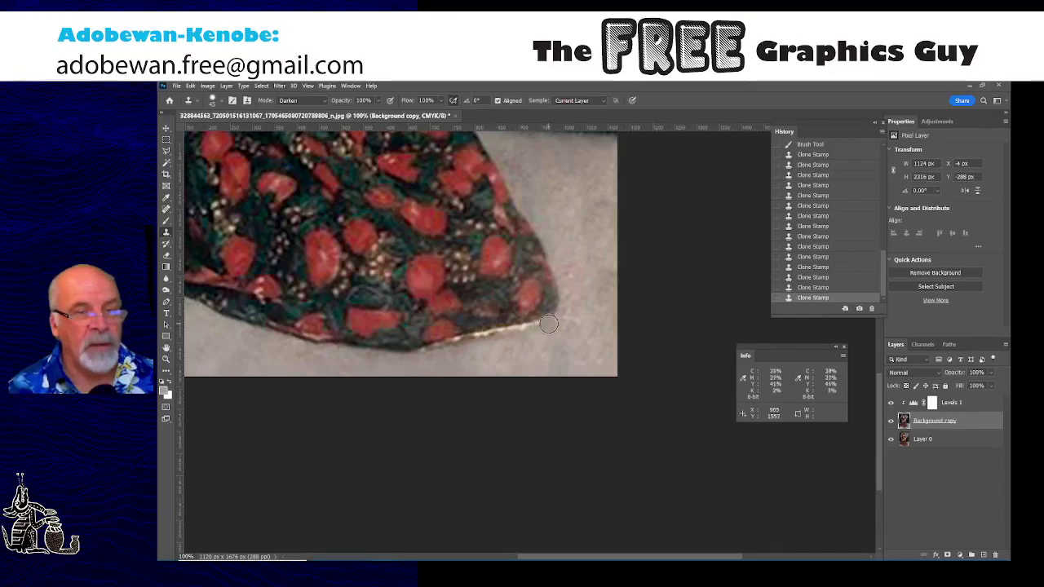
mouse_move(553, 322)
left_mouse_down()
mouse_move(461, 342)
mouse_move(543, 327)
left_mouse_up()
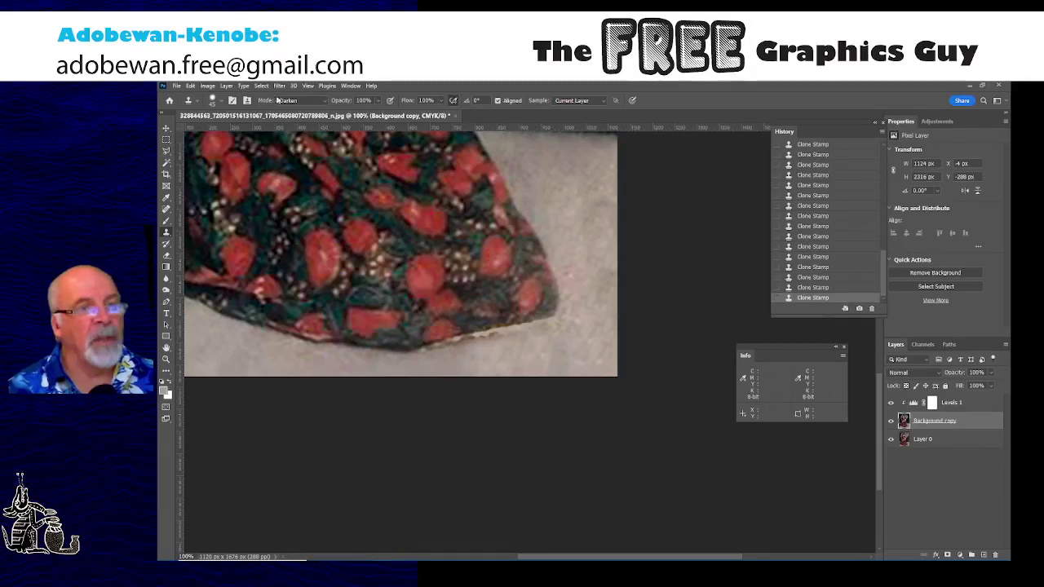
- Return the Clone Stamp mode to Normal and clone carpet over the remaining light edge beneath the hem, redoing the unsatisfactory stroke
left_click(321, 100)
left_click(291, 106)
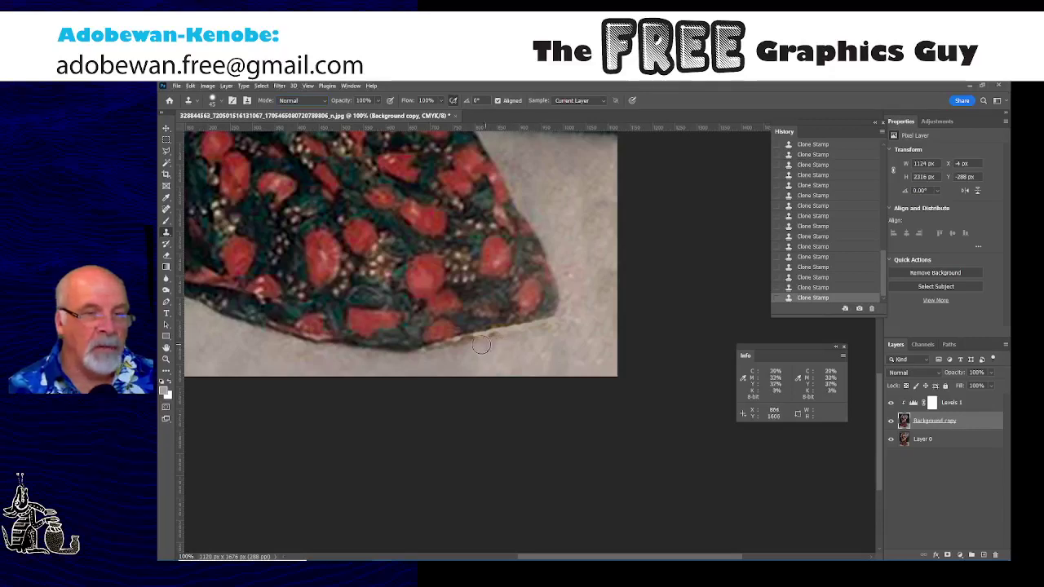
left_click_drag(459, 345, 501, 346)
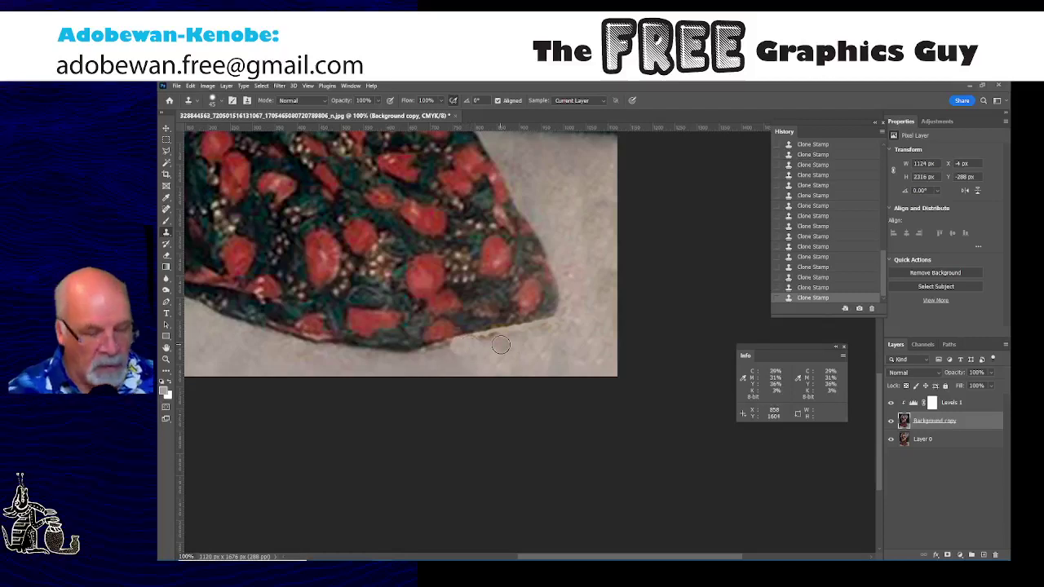
key("ctrl+z")
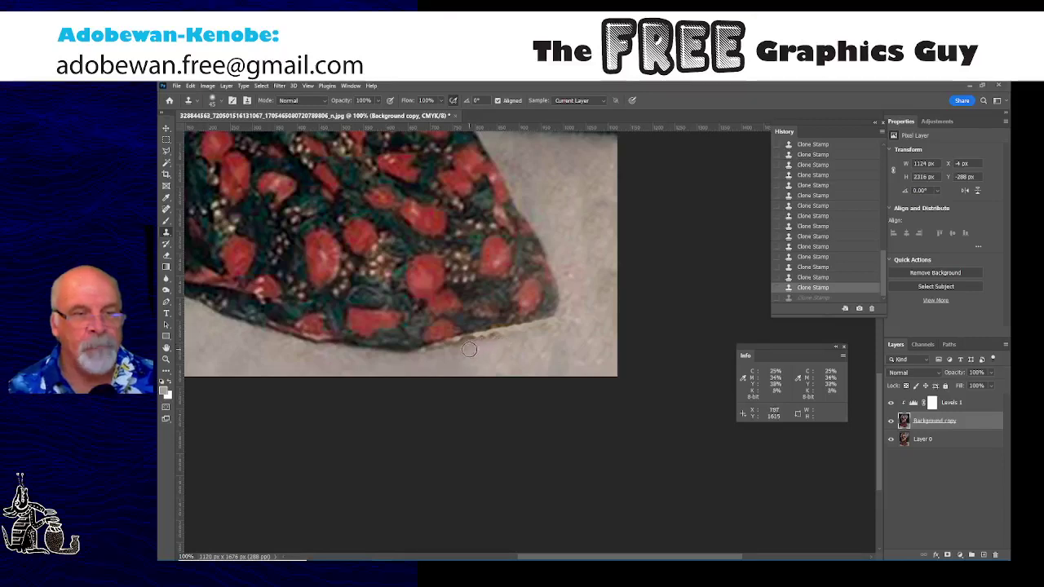
left_click_drag(450, 348, 524, 334)
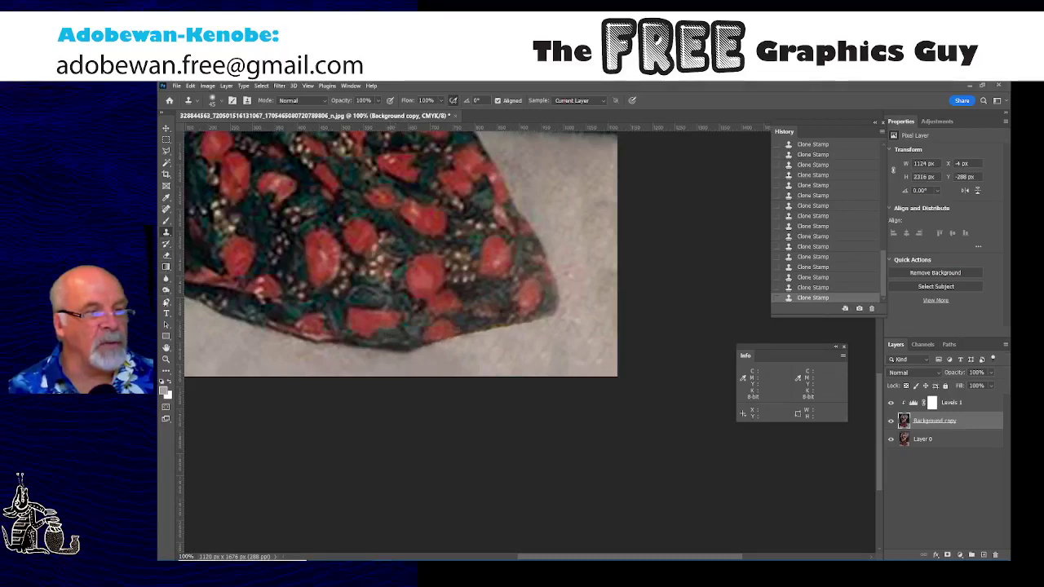
- Soften the retouched right hem edge against the carpet with the Blur tool at 50% strength
left_click(167, 293)
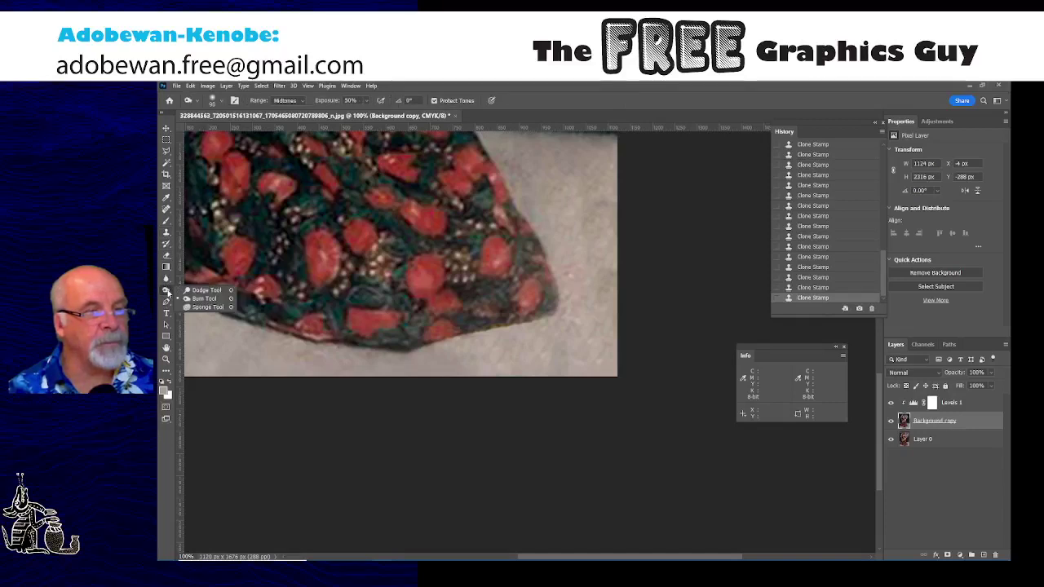
left_click(168, 282)
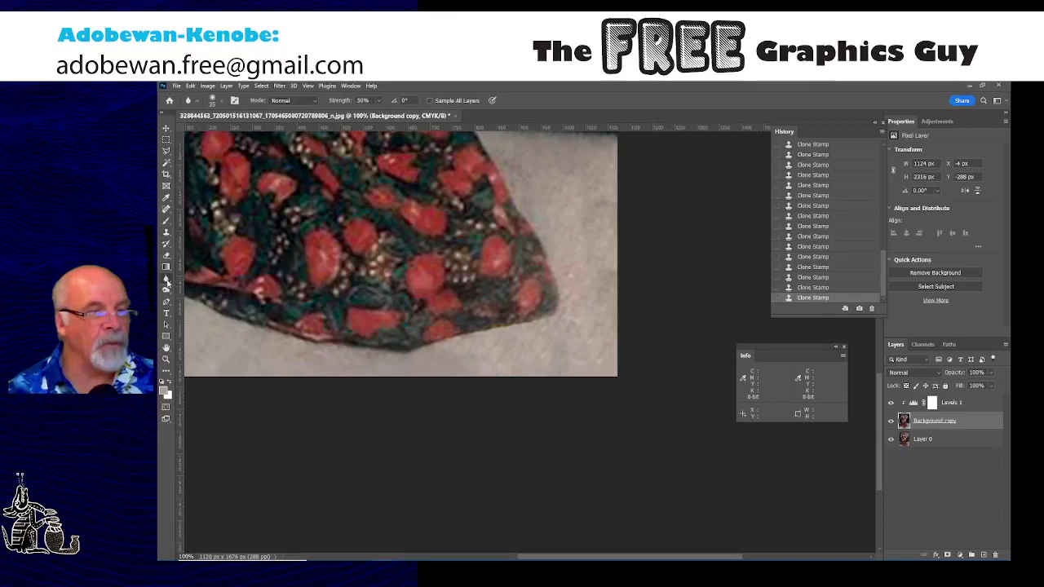
left_click(168, 281)
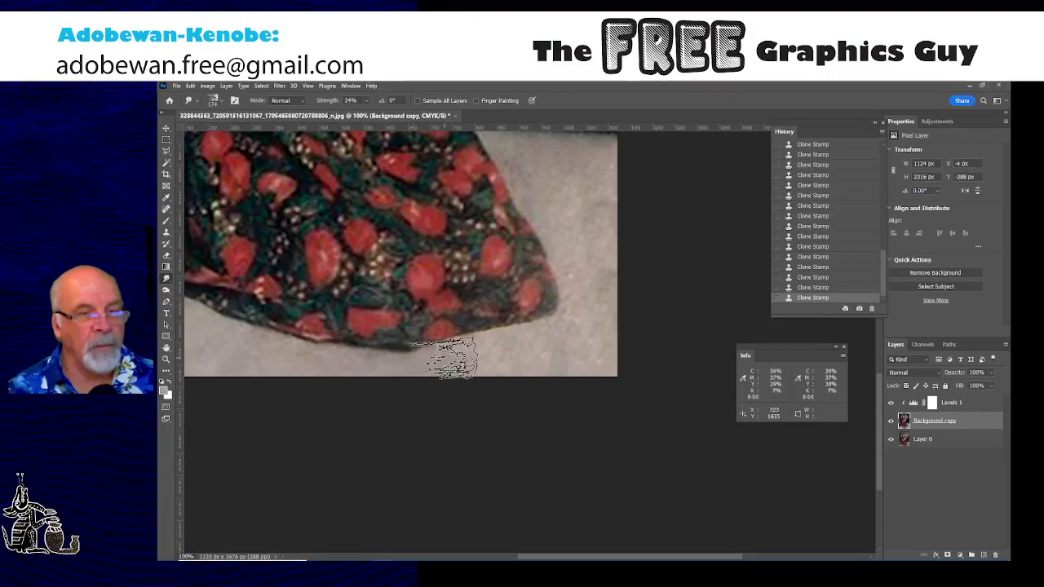
left_click(167, 279)
left_click(213, 285)
left_click(166, 280)
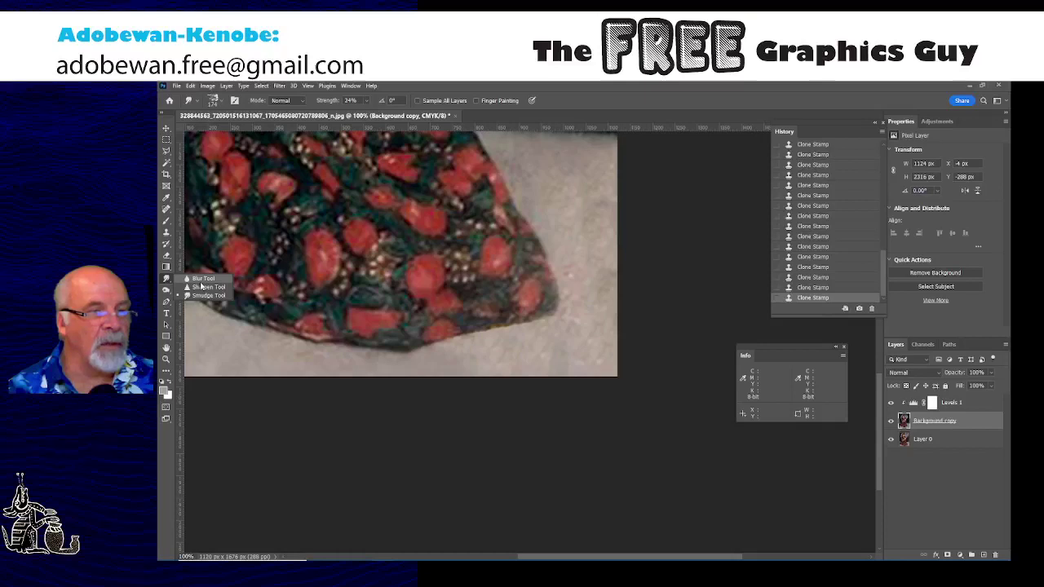
left_click(203, 280)
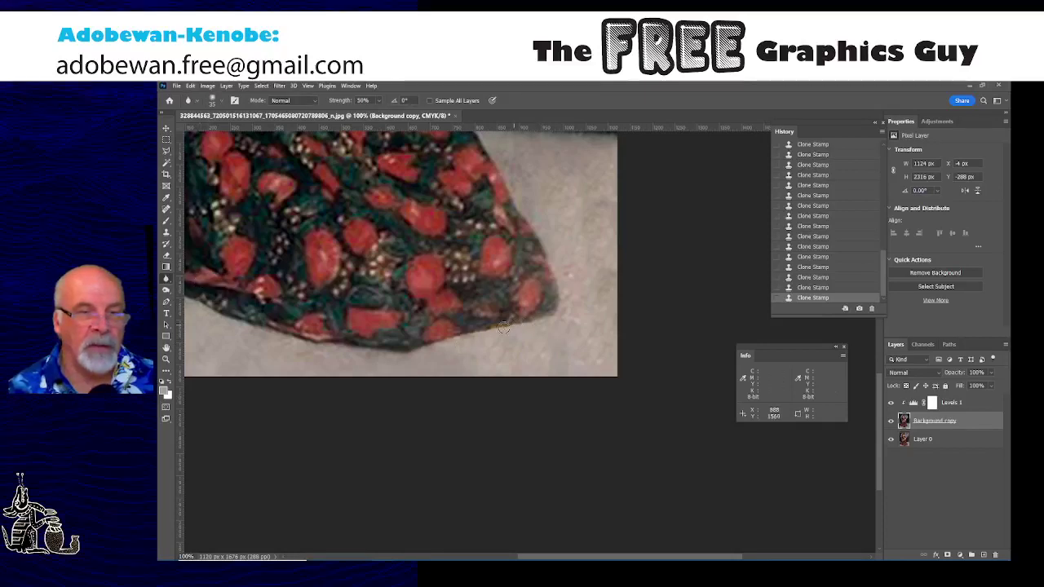
mouse_move(480, 332)
left_mouse_down()
mouse_move(535, 321)
mouse_move(437, 343)
left_mouse_up()
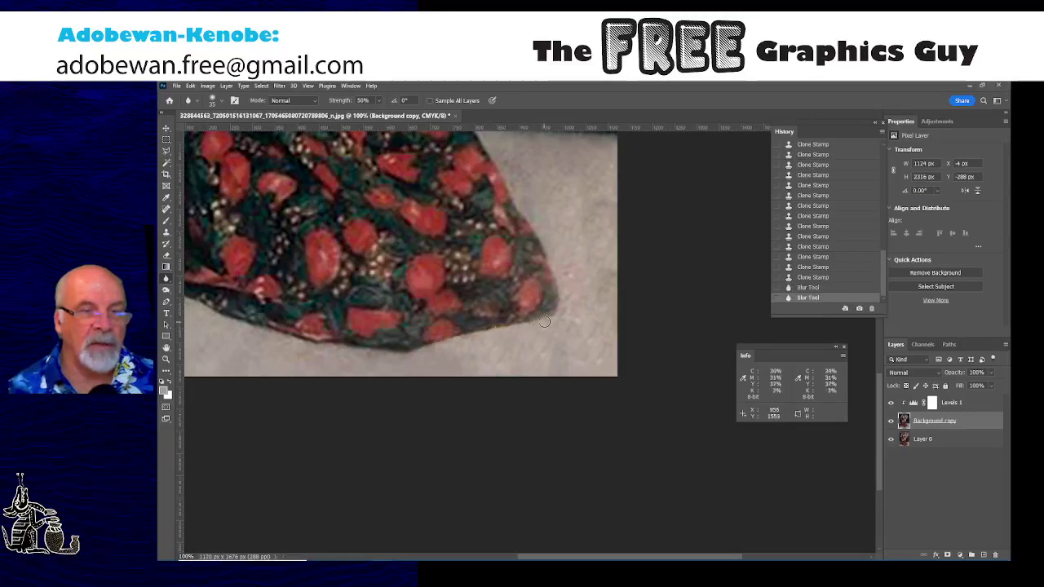
left_click(449, 339)
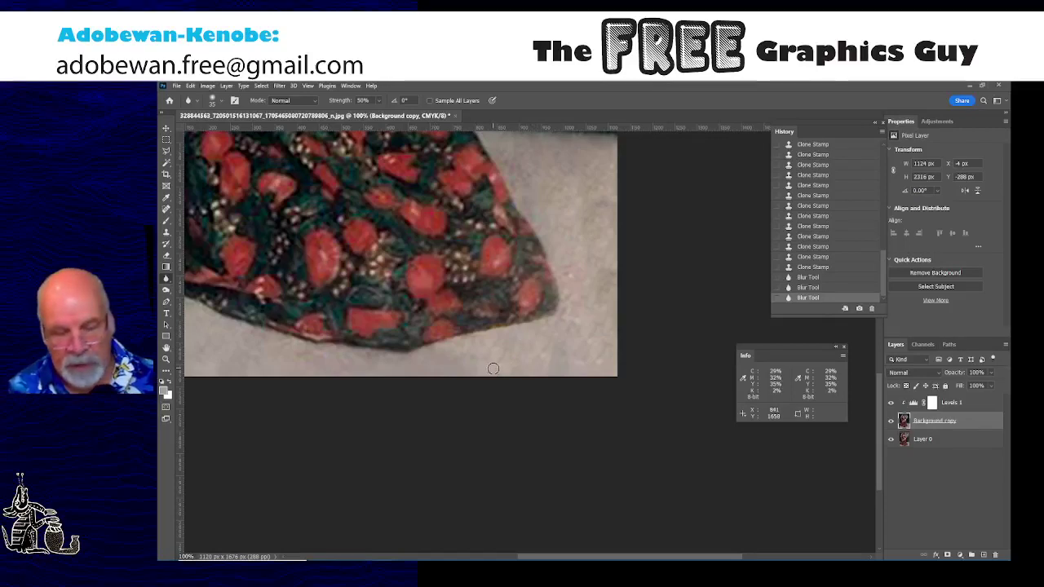
key("ctrl+minus")
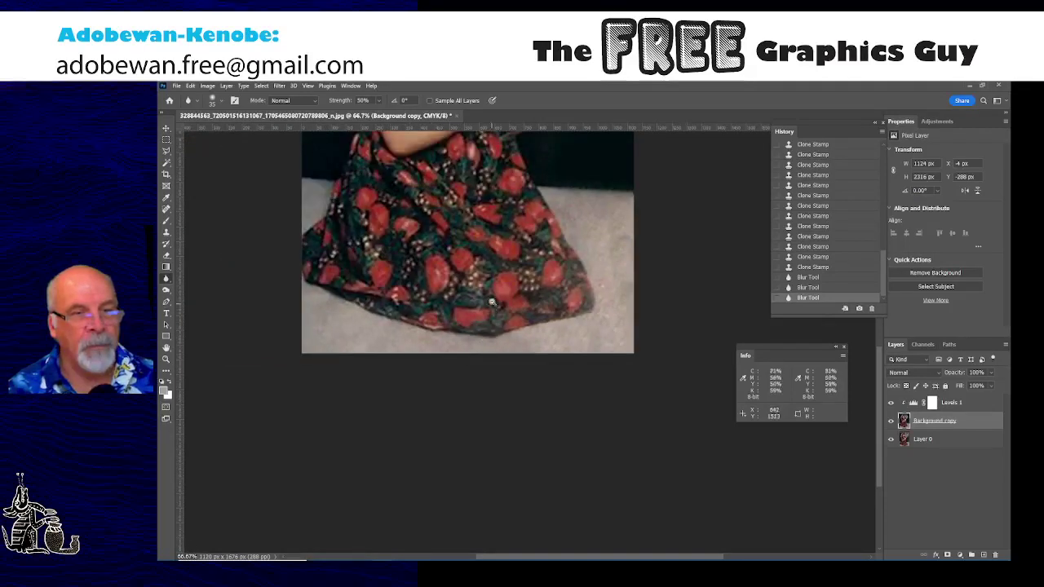
key("ctrl+minus")
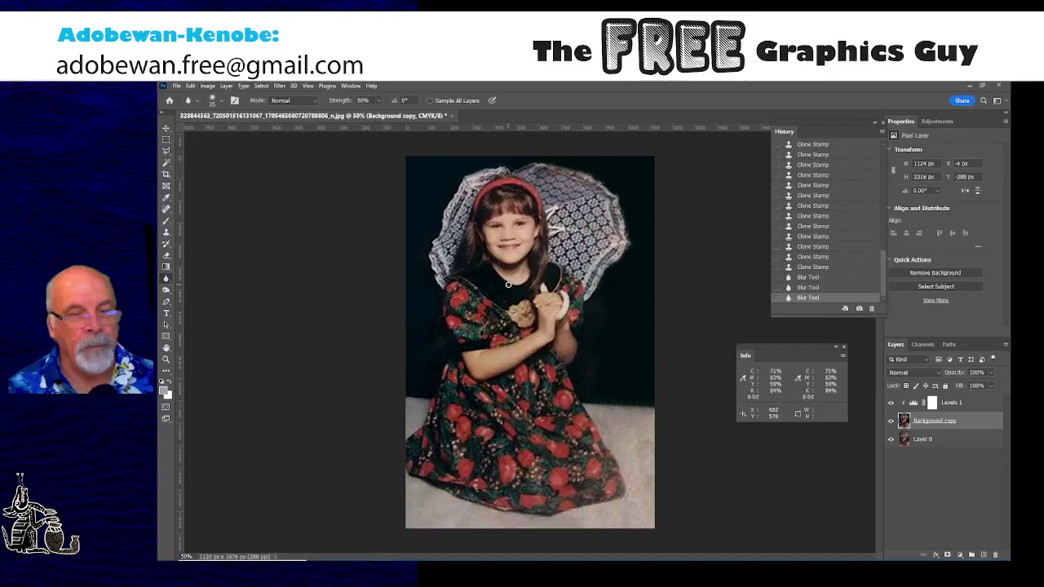
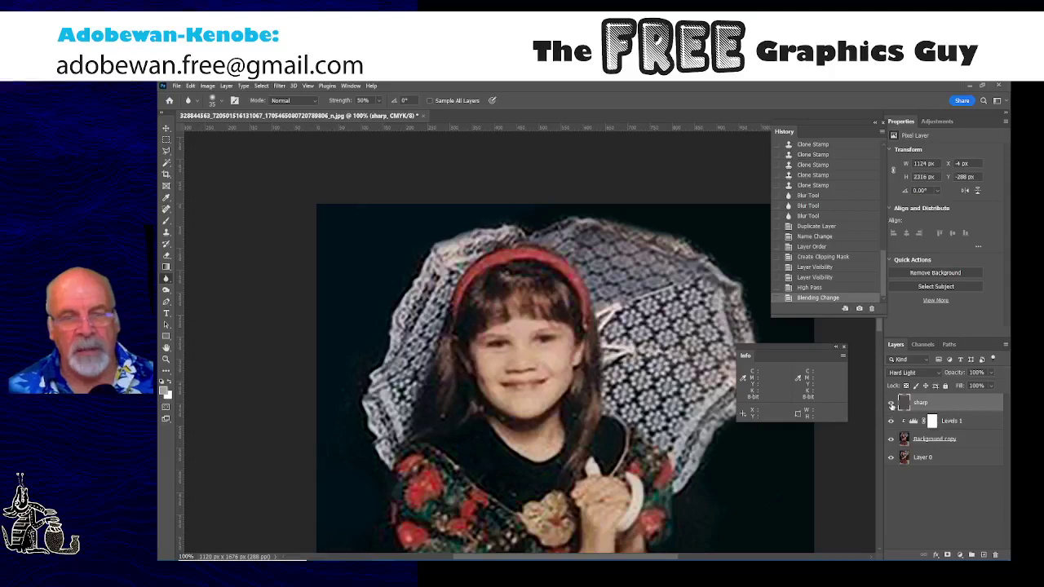
- Hide and show the sharp layer repeatedly to compare the portrait with and without the High Pass sharpening
left_click(892, 403)
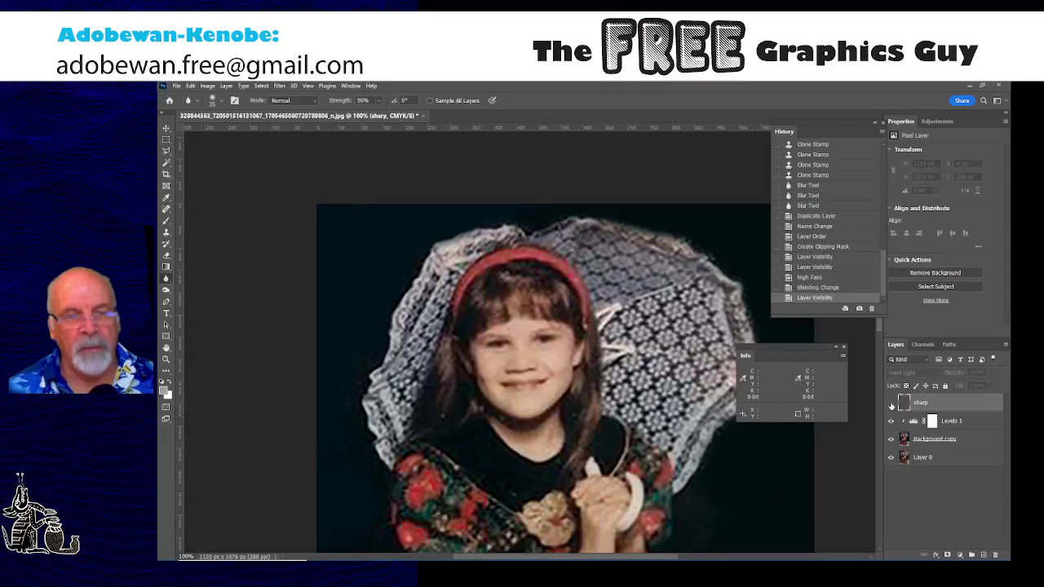
left_click(892, 403)
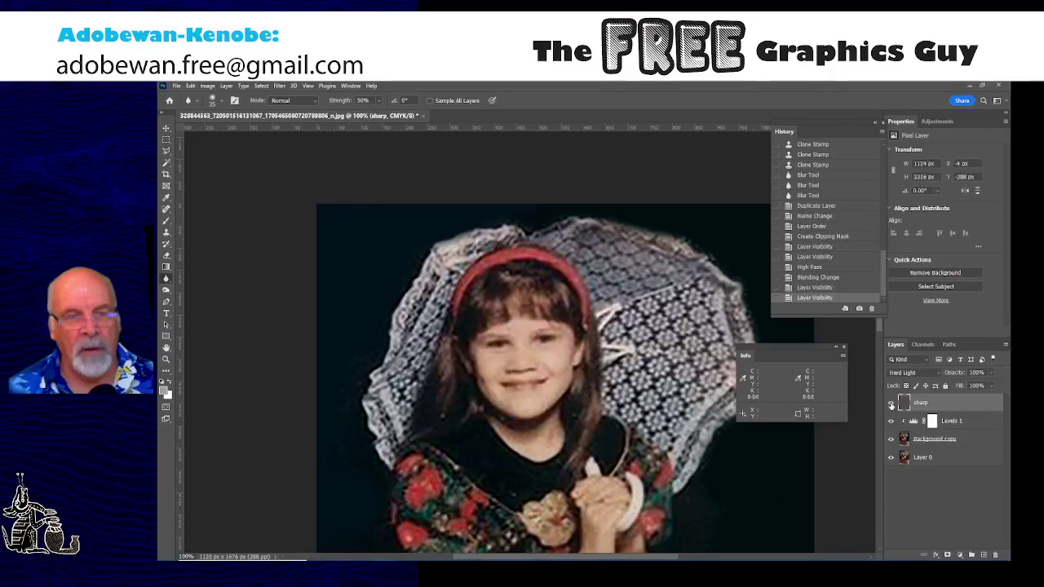
left_click(891, 403)
left_click(892, 403)
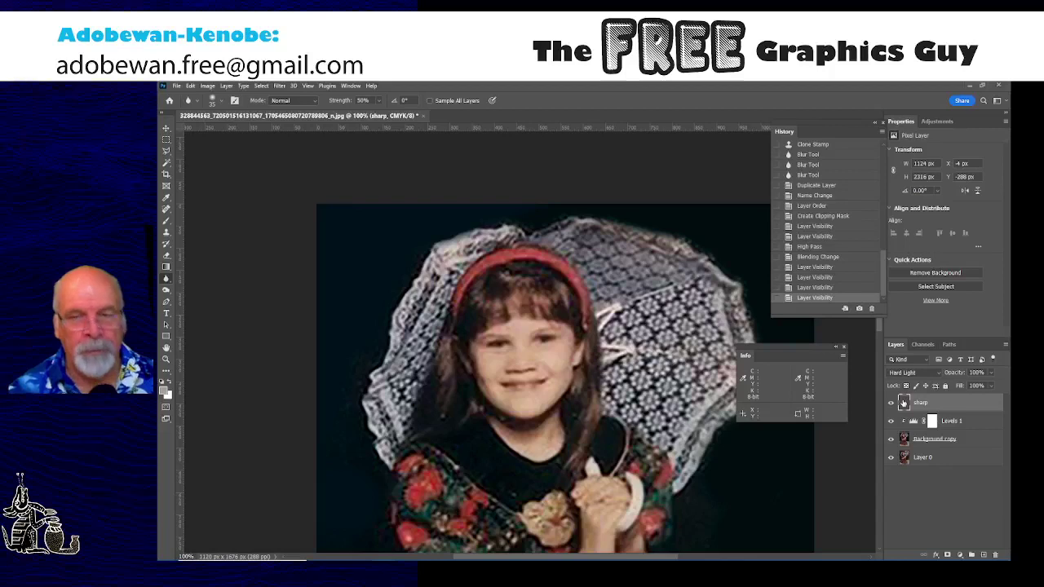
- Apply a Levels adjustment to the sharp layer with input black at 32 and input white at 228
left_click(208, 86)
mouse_move(239, 110)
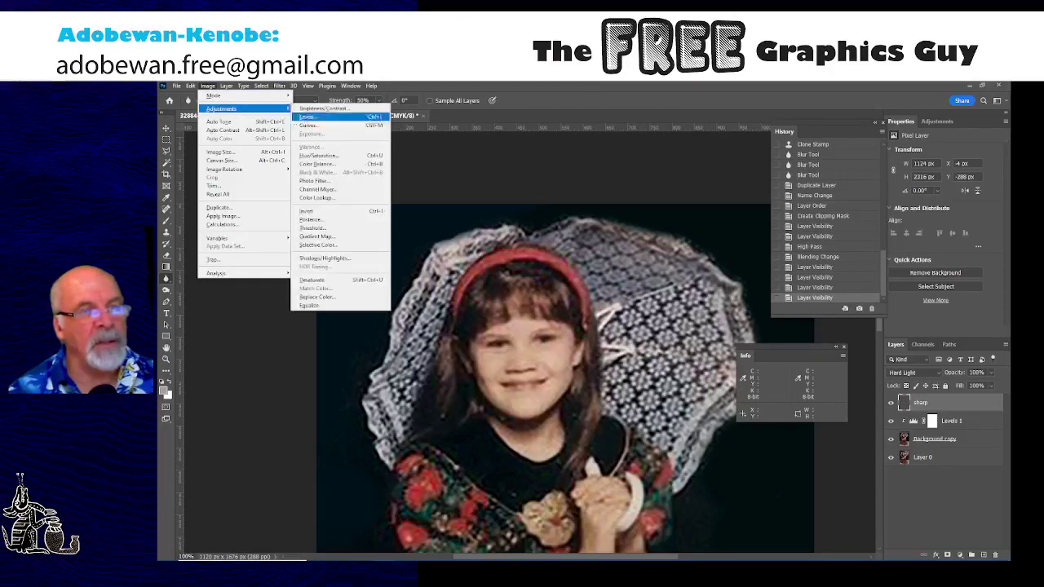
left_click(313, 119)
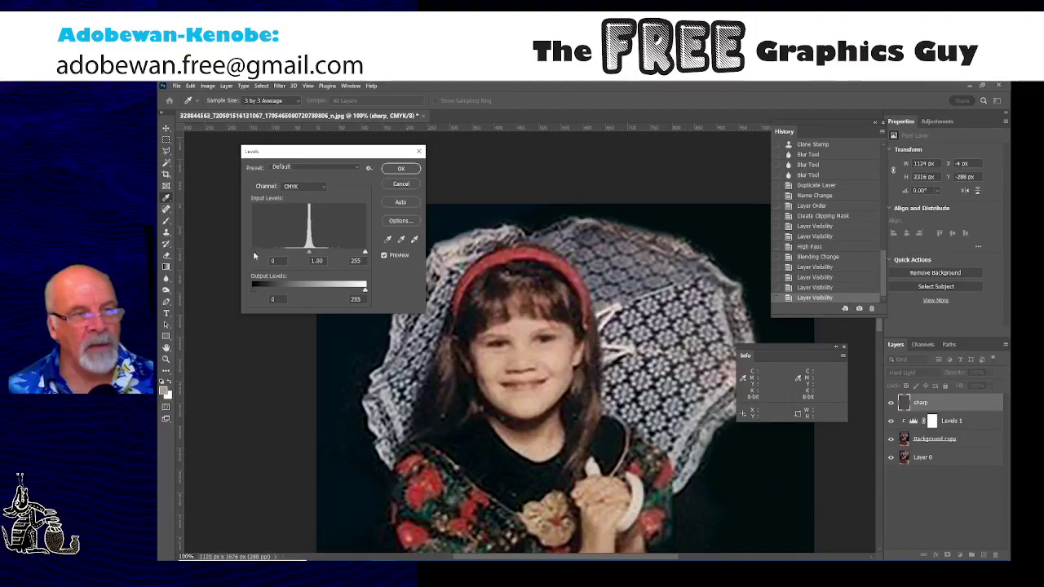
left_click_drag(254, 252, 267, 253)
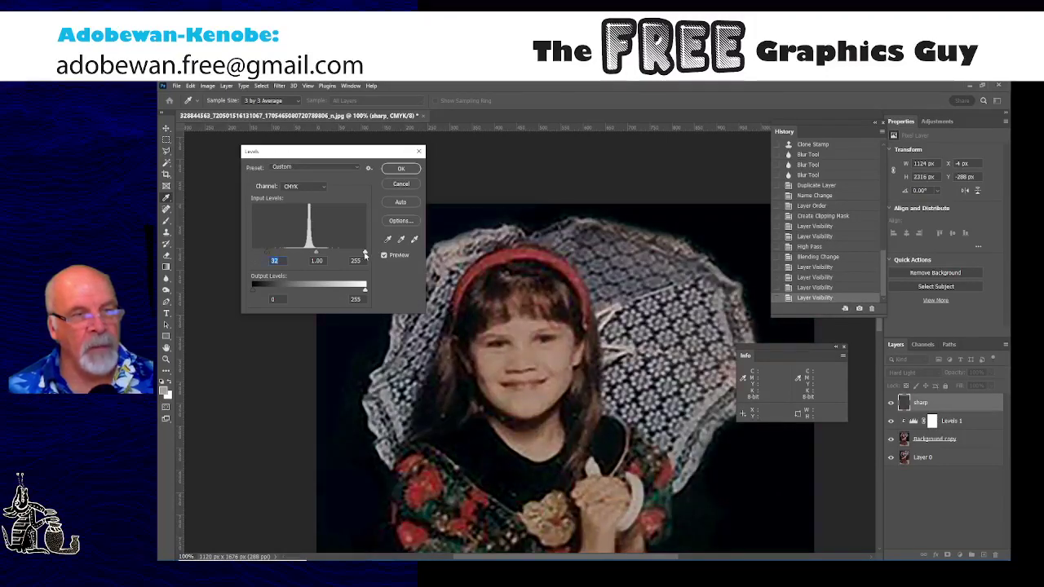
left_click_drag(365, 254, 351, 256)
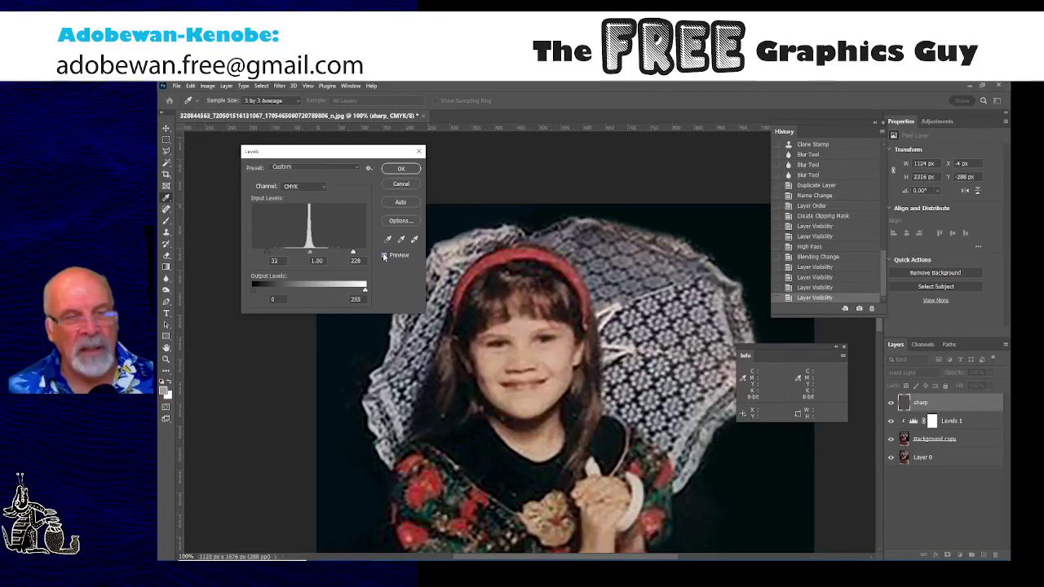
left_click(400, 170)
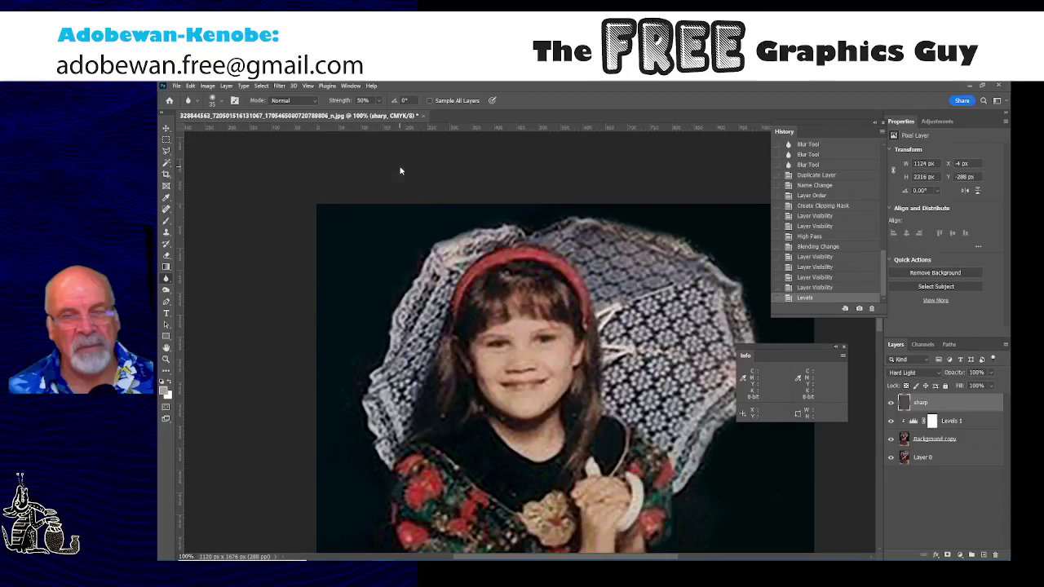
- Toggle the sharp layer's visibility to judge the sharpening effect after the Levels adjustment, leaving the layer shown
left_click(891, 403)
left_click(891, 403)
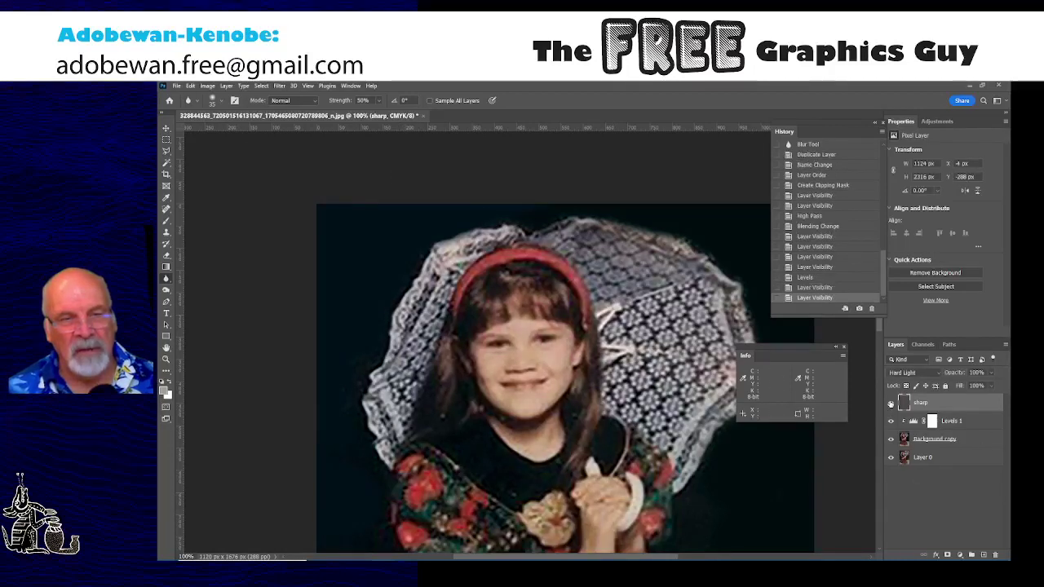
left_click(891, 403)
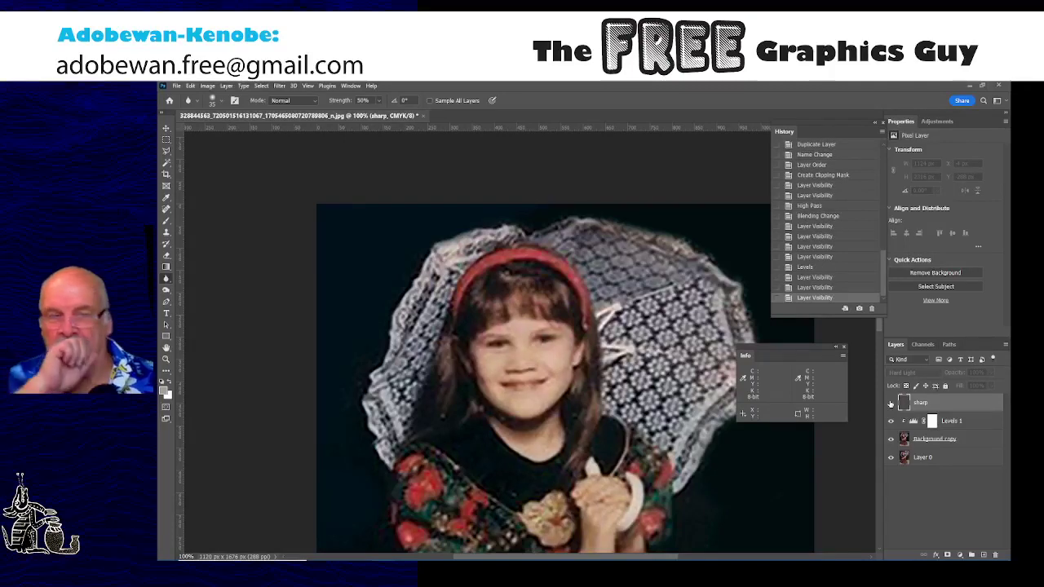
left_click(891, 403)
left_click(891, 403)
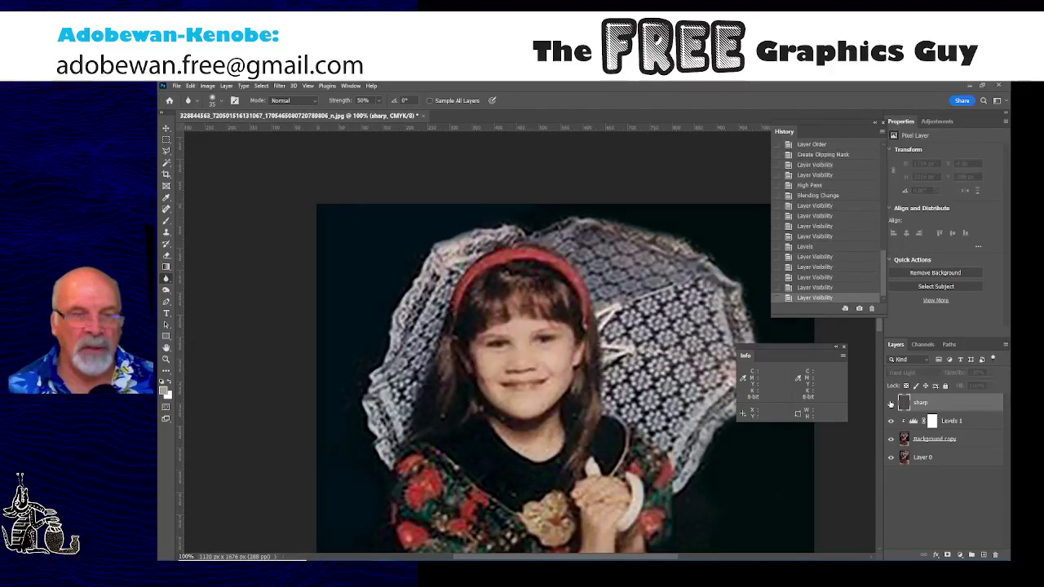
left_click(891, 403)
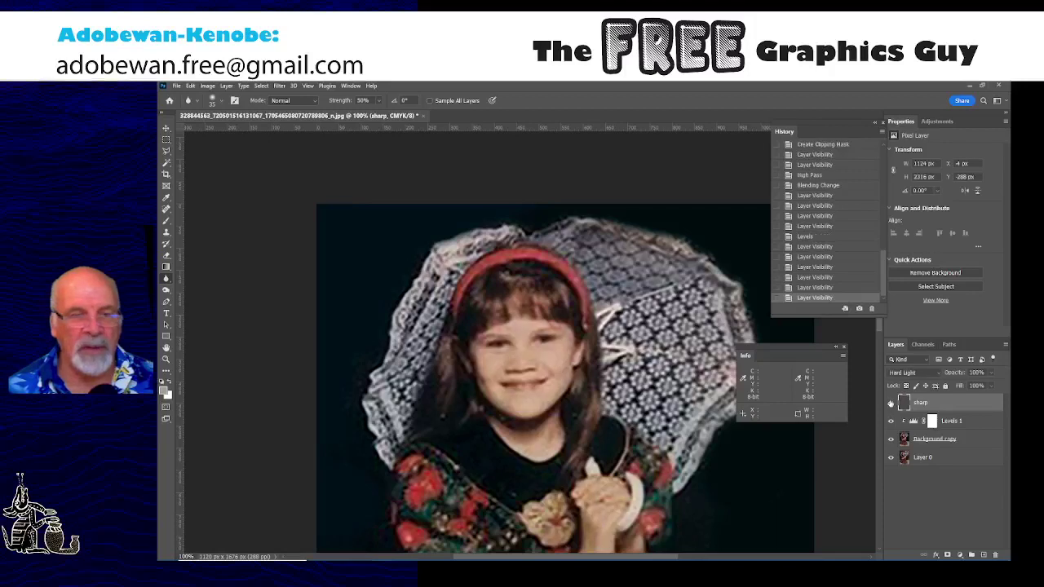
- Compare the upper portrait with the sharp layer hidden and shown, and leave the layer shown
left_click(891, 403)
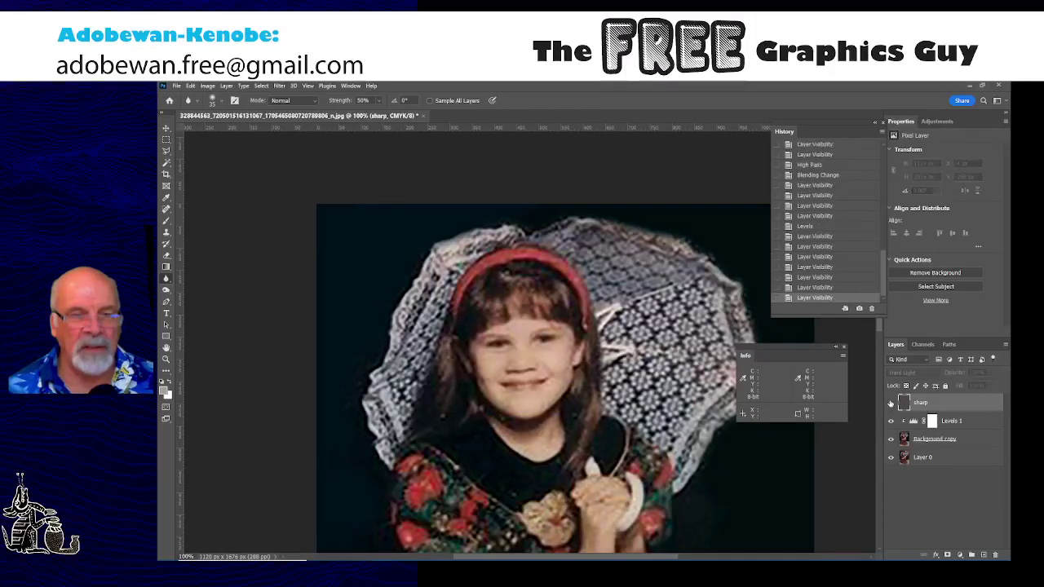
left_click(891, 404)
left_click(891, 403)
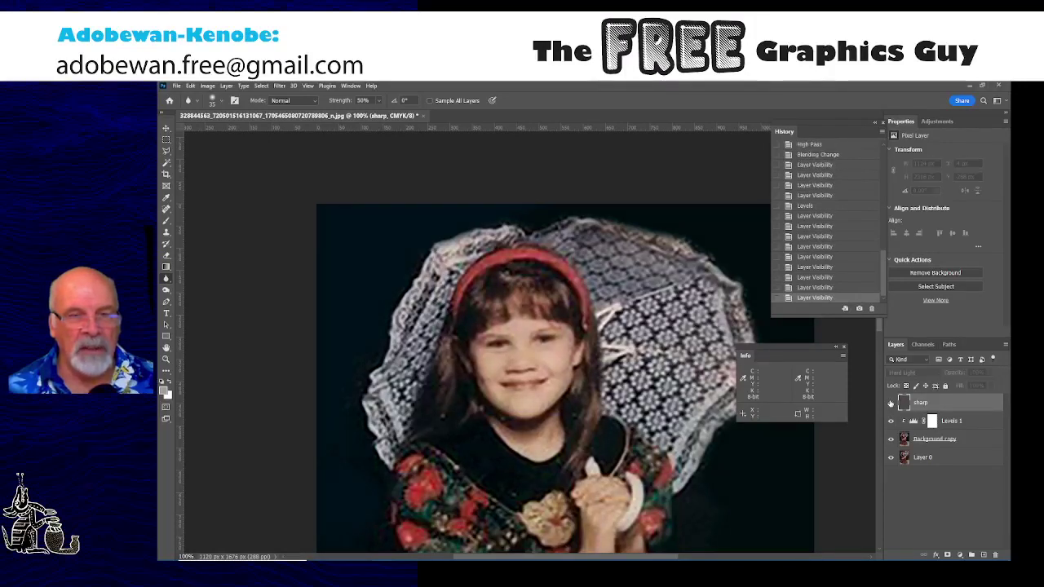
left_click(890, 403)
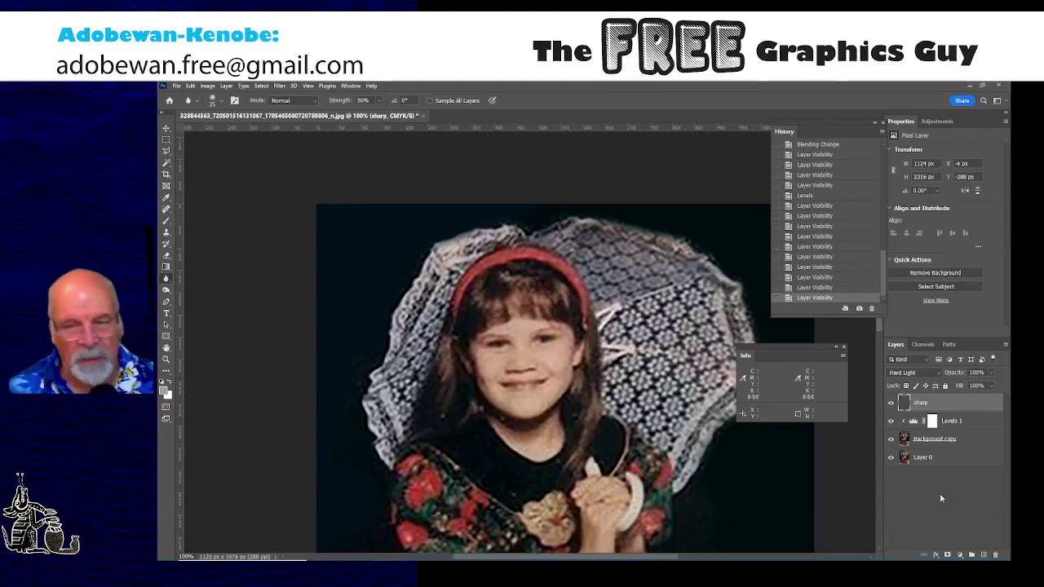
- Add a layer mask to the sharp layer and fill the entire mask with black, ending with nothing selected
left_click(948, 555)
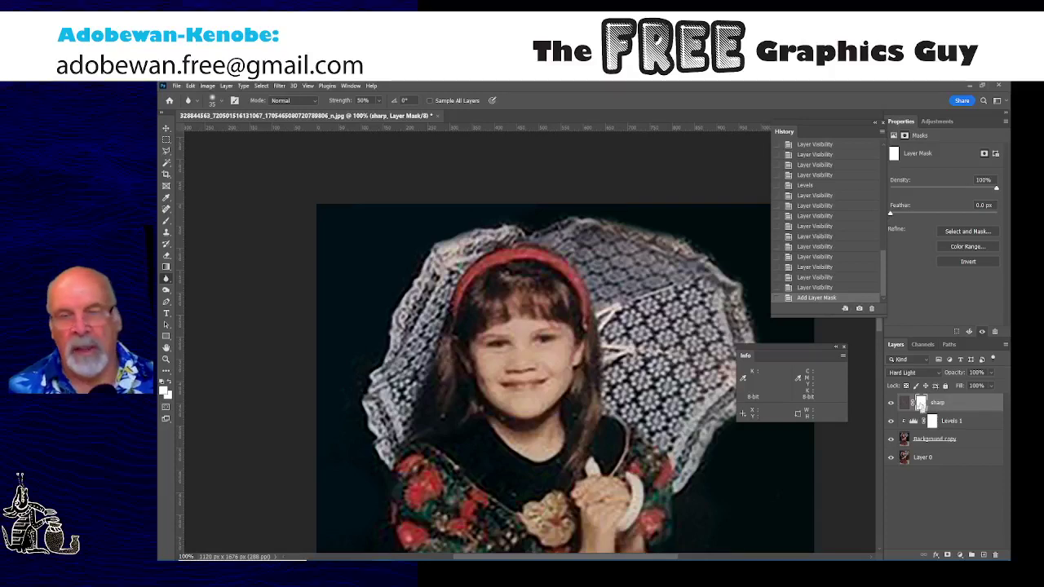
key("ctrl+a")
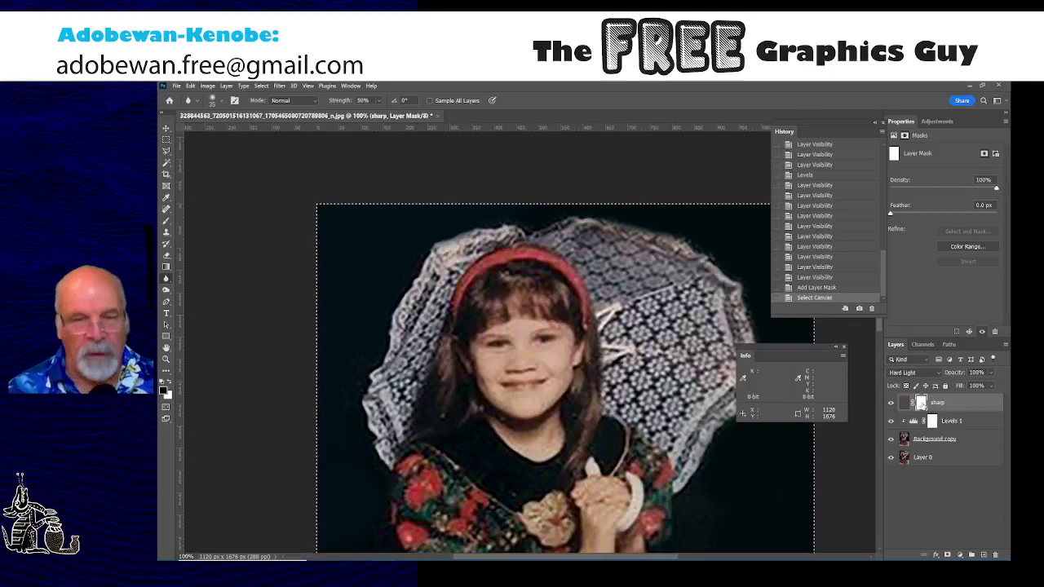
key("alt+BackSpace")
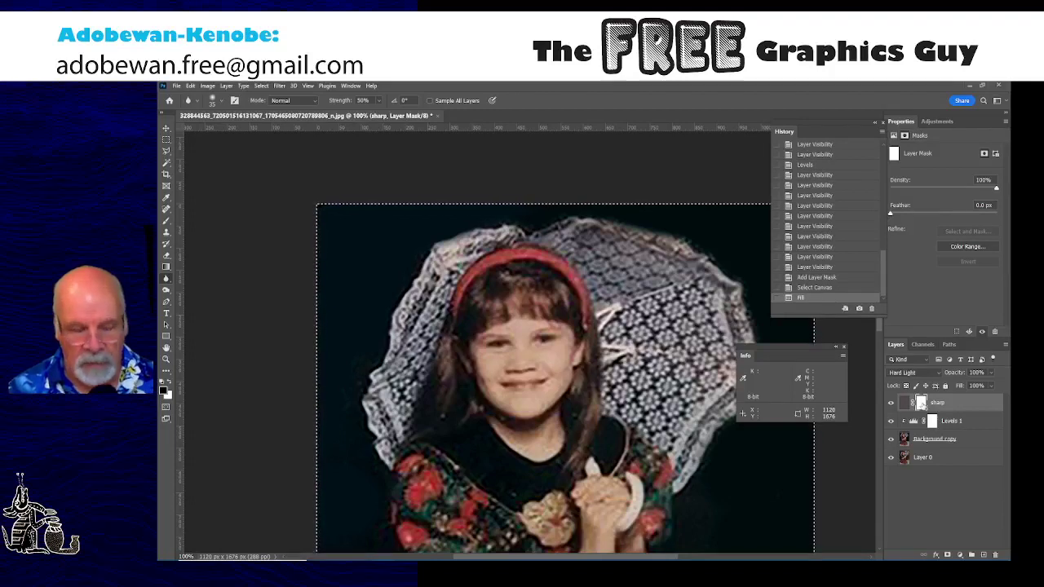
key("alt+BackSpace")
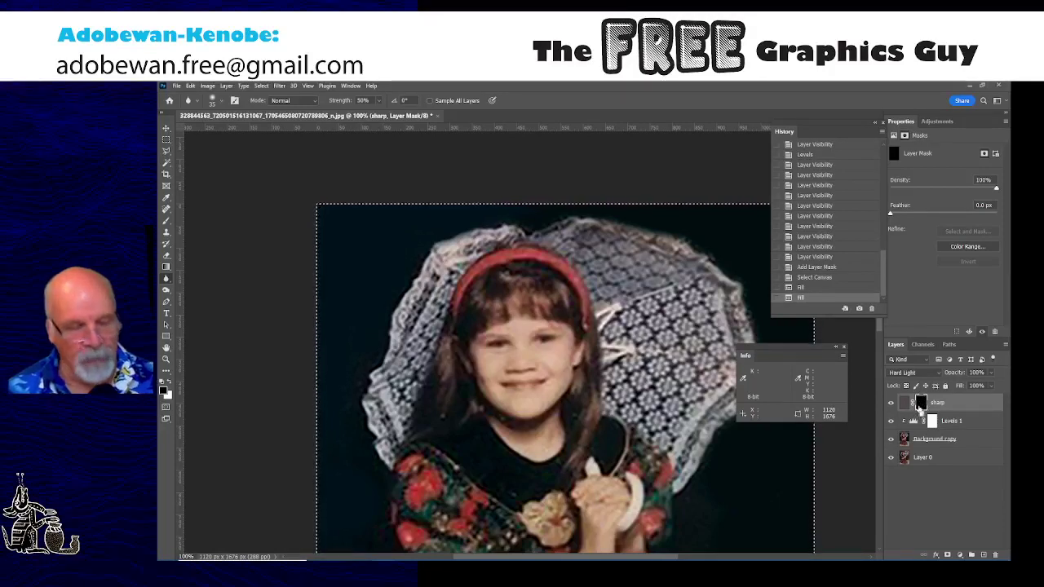
key("ctrl+d")
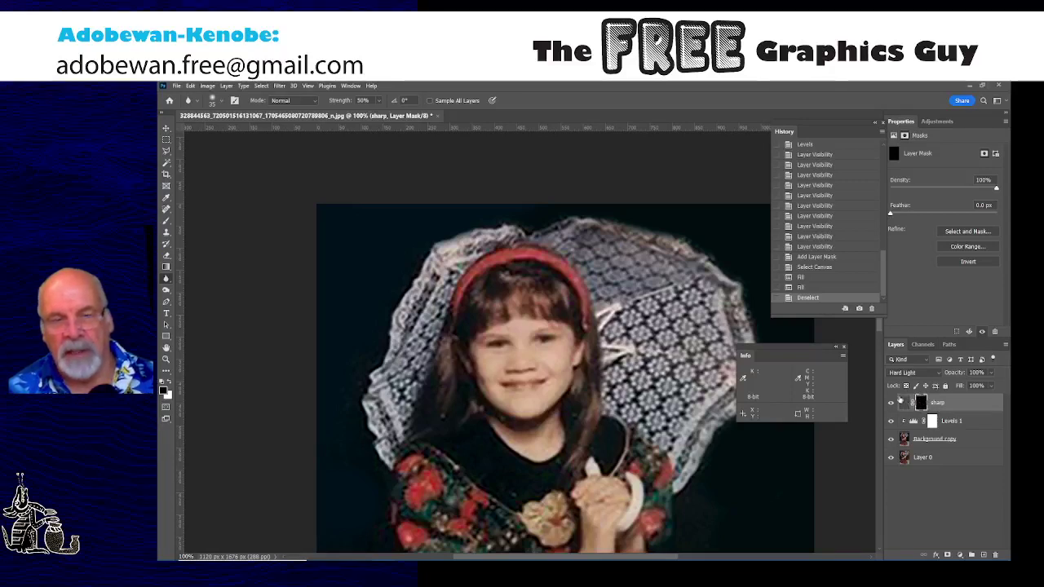
- Move the Info panel clear of the parasol and make white the foreground color for the sharp layer's mask
left_click_drag(796, 347, 829, 388)
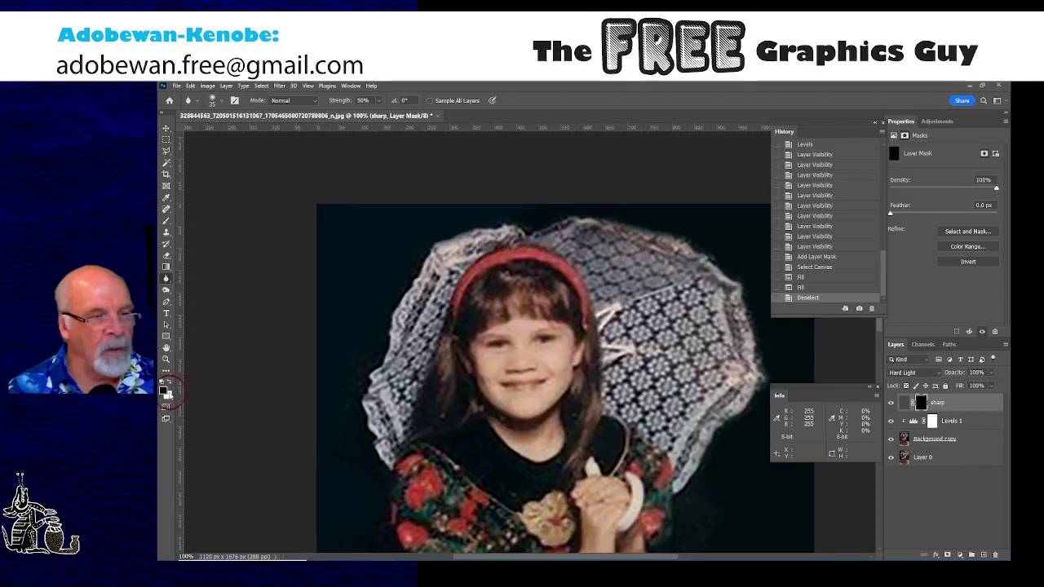
left_click(168, 394)
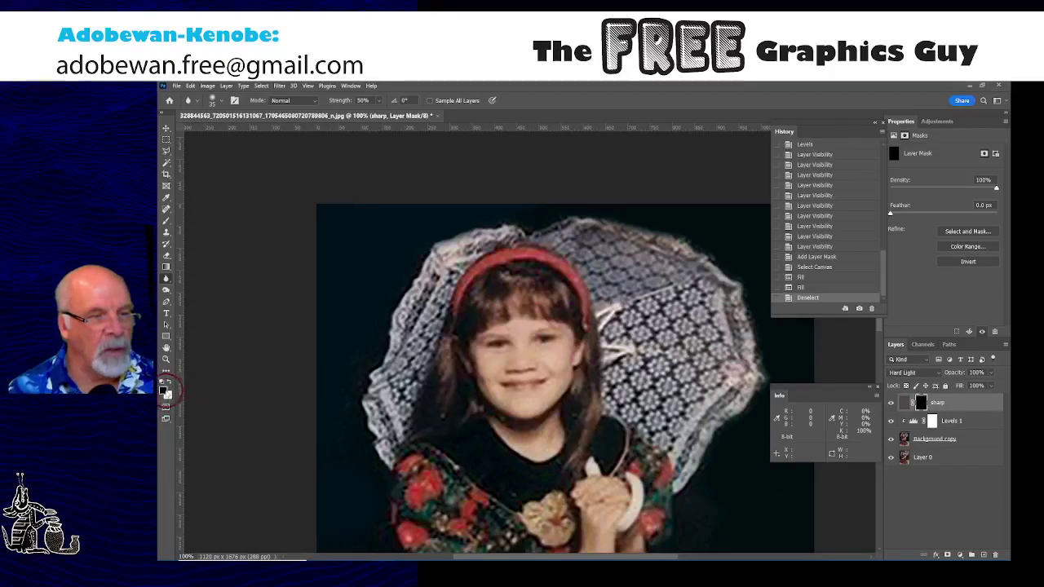
left_click(170, 397)
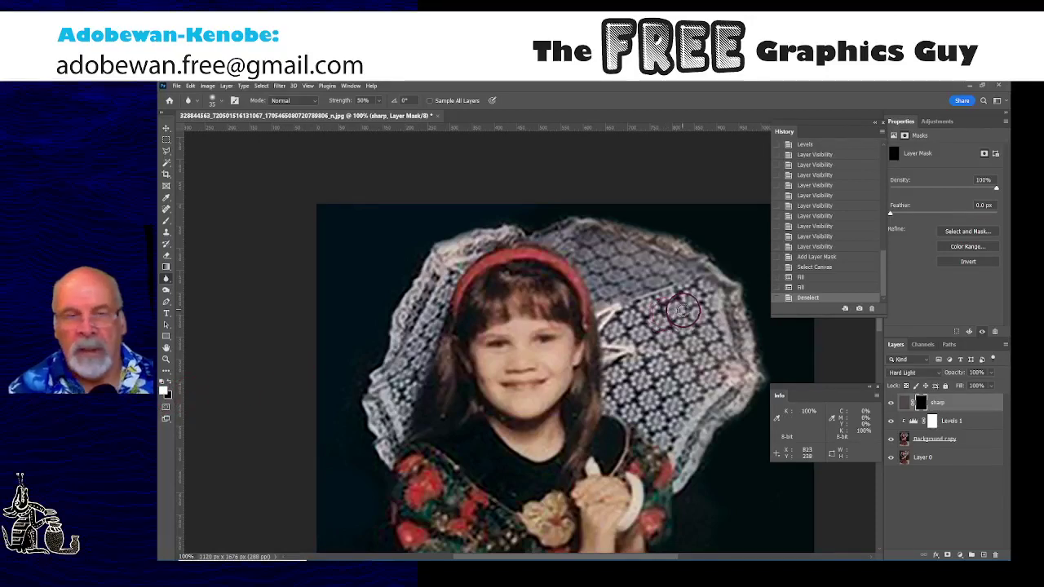
left_click(921, 401)
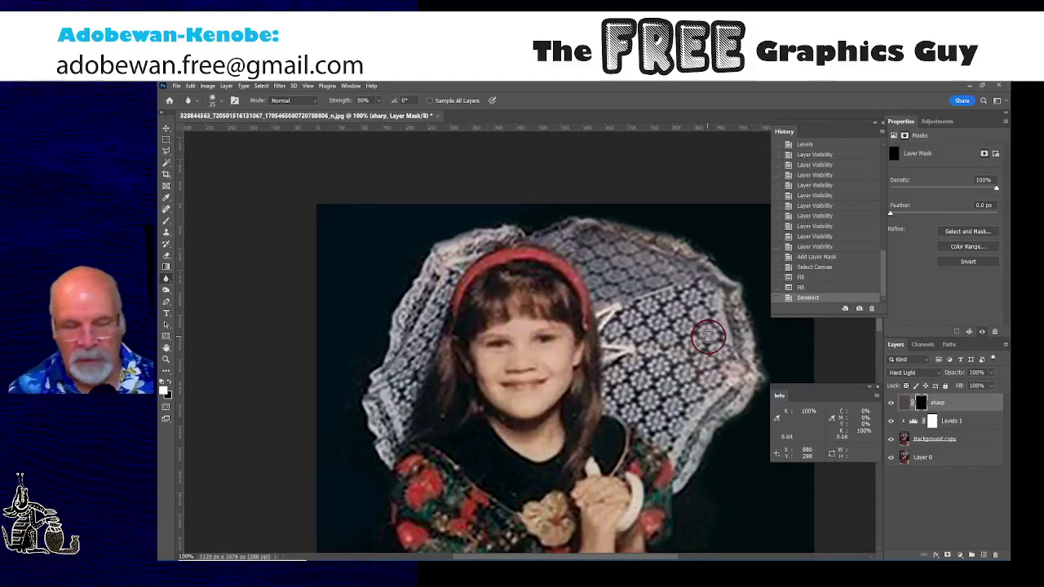
- Try to reveal sharpening on the parasol's right side with enlarged Blur tool strokes, unlinking the sharp layer's mask along the way
key("bracketright")
key("bracketright")
key("bracketright")
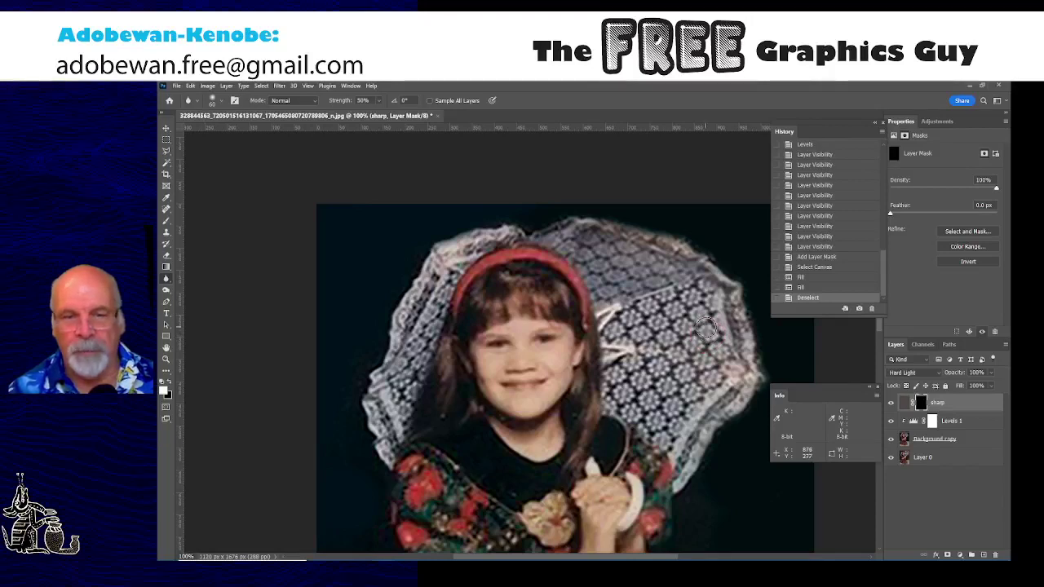
left_click_drag(706, 328, 713, 351)
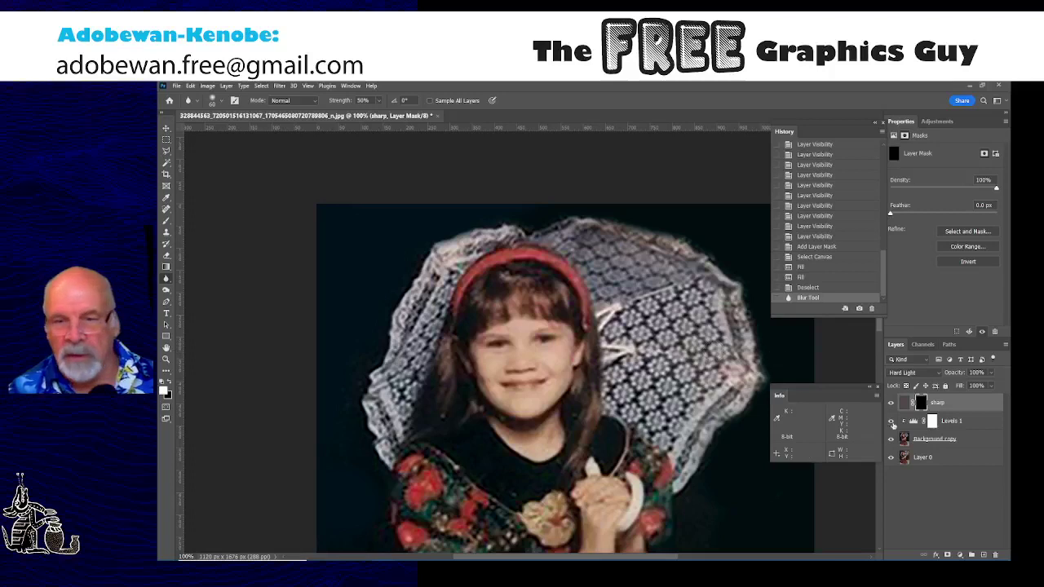
left_click(914, 402)
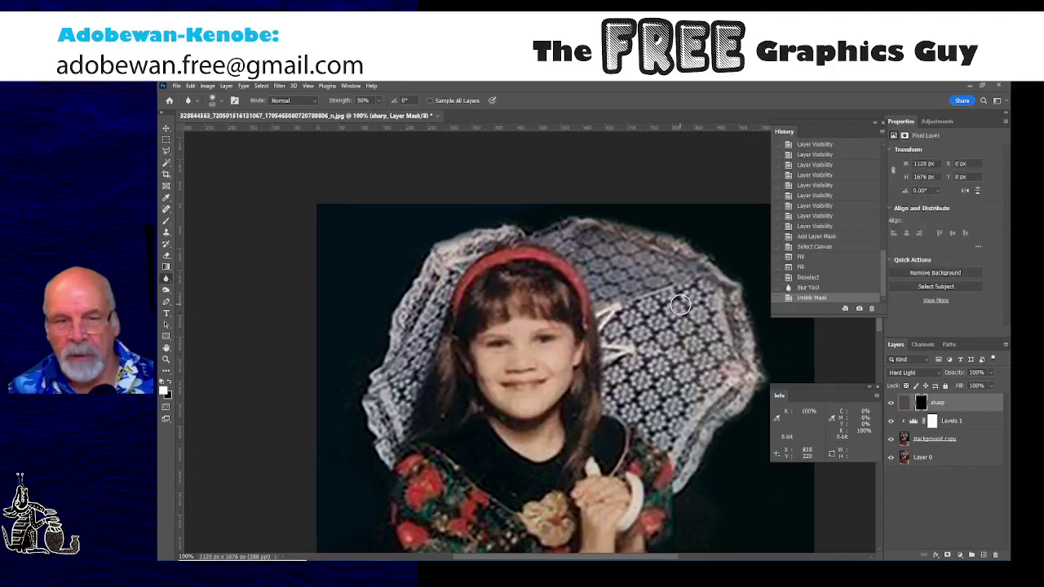
left_click_drag(700, 324, 709, 316)
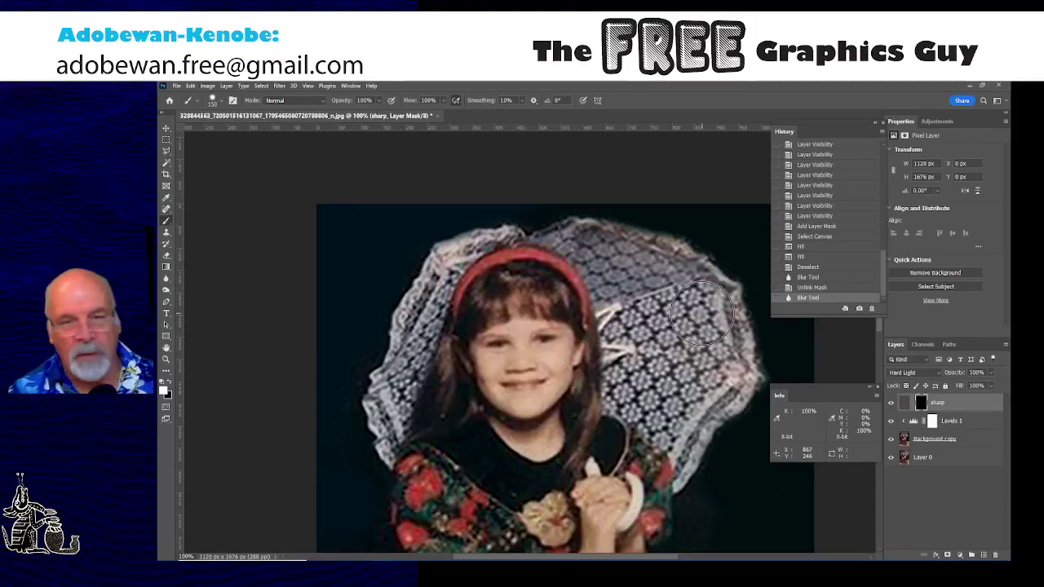
- Paint white on the sharp layer's mask over the parasol's lace and ruffled edges on both sides with a 150 px Brush
mouse_move(703, 313)
left_mouse_down()
mouse_move(714, 328)
mouse_move(712, 293)
mouse_move(700, 325)
mouse_move(710, 382)
mouse_move(713, 301)
mouse_move(725, 310)
left_mouse_up()
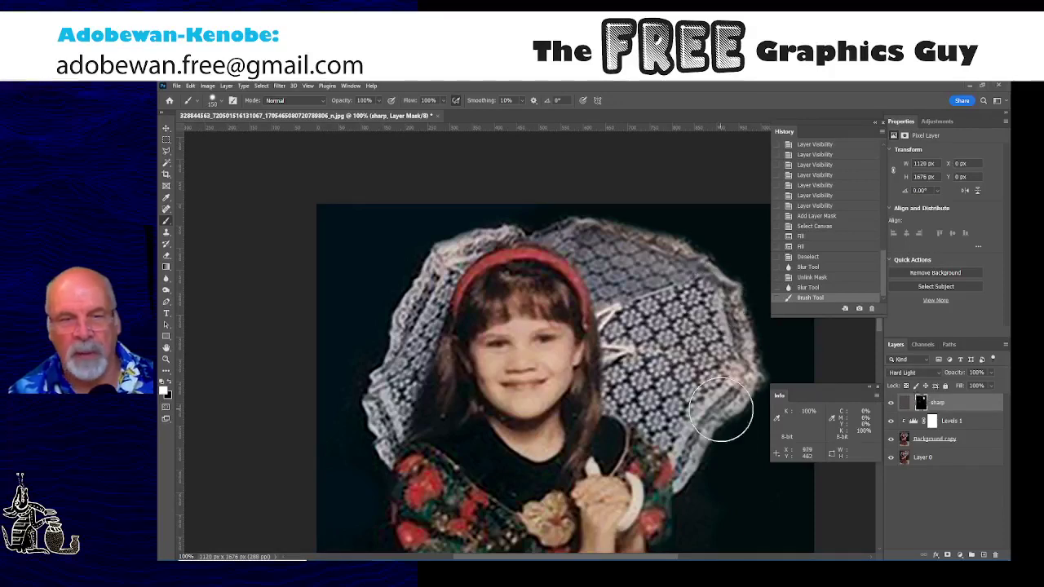
mouse_move(721, 411)
left_mouse_down()
mouse_move(683, 391)
mouse_move(722, 363)
mouse_move(730, 339)
mouse_move(716, 293)
mouse_move(641, 252)
mouse_move(654, 298)
mouse_move(645, 295)
mouse_move(590, 225)
mouse_move(658, 245)
mouse_move(724, 325)
mouse_move(729, 384)
mouse_move(711, 465)
mouse_move(671, 412)
mouse_move(630, 386)
mouse_move(633, 338)
mouse_move(640, 299)
mouse_move(688, 324)
mouse_move(692, 369)
mouse_move(731, 293)
mouse_move(668, 249)
mouse_move(628, 261)
mouse_move(606, 226)
mouse_move(563, 212)
left_mouse_up()
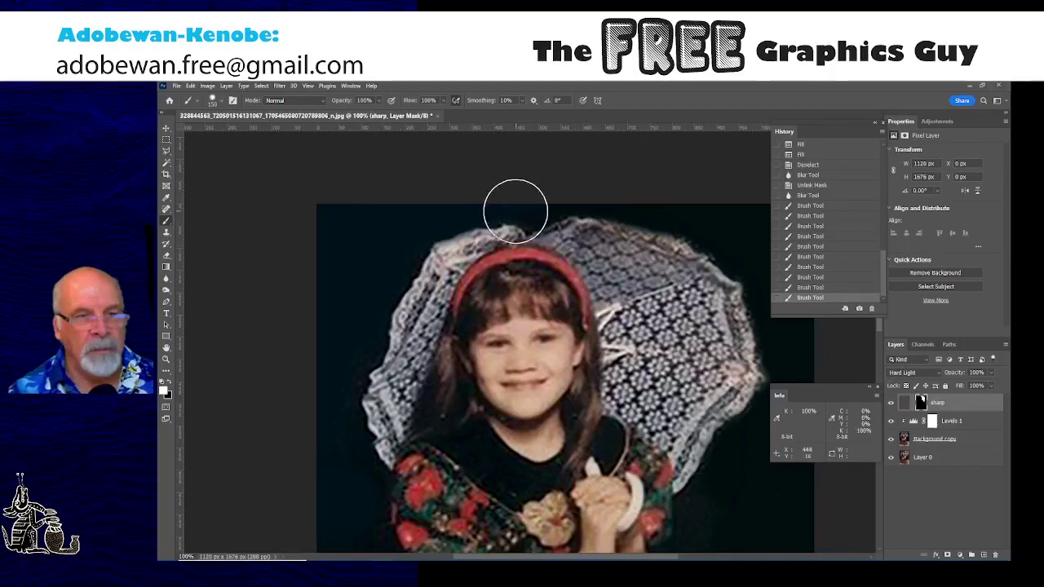
mouse_move(502, 211)
left_mouse_down()
mouse_move(450, 236)
mouse_move(426, 271)
mouse_move(399, 354)
mouse_move(411, 348)
mouse_move(412, 330)
mouse_move(359, 432)
left_mouse_up()
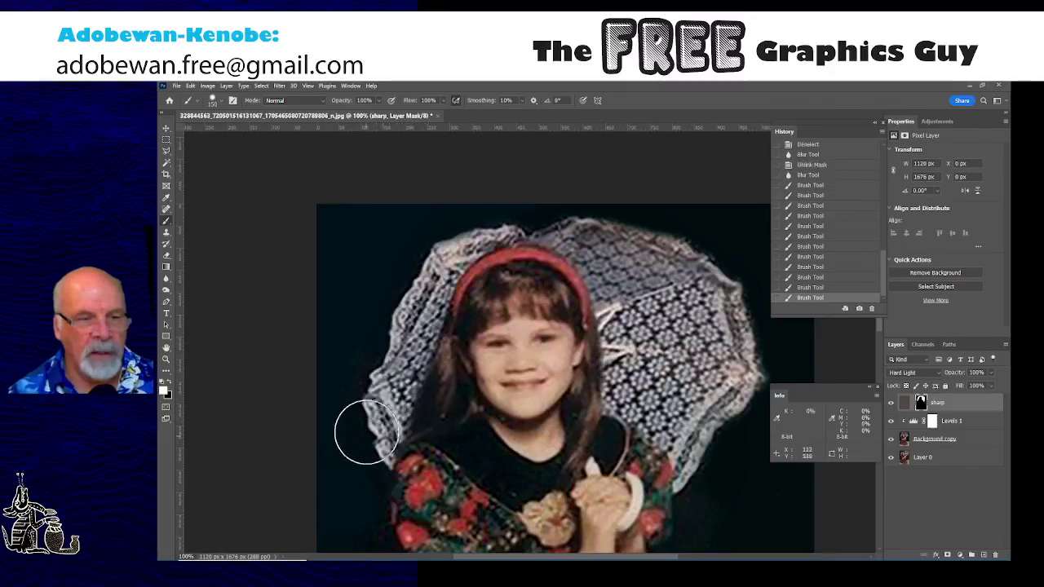
mouse_move(401, 339)
left_mouse_down()
mouse_move(408, 285)
mouse_move(443, 226)
left_mouse_up()
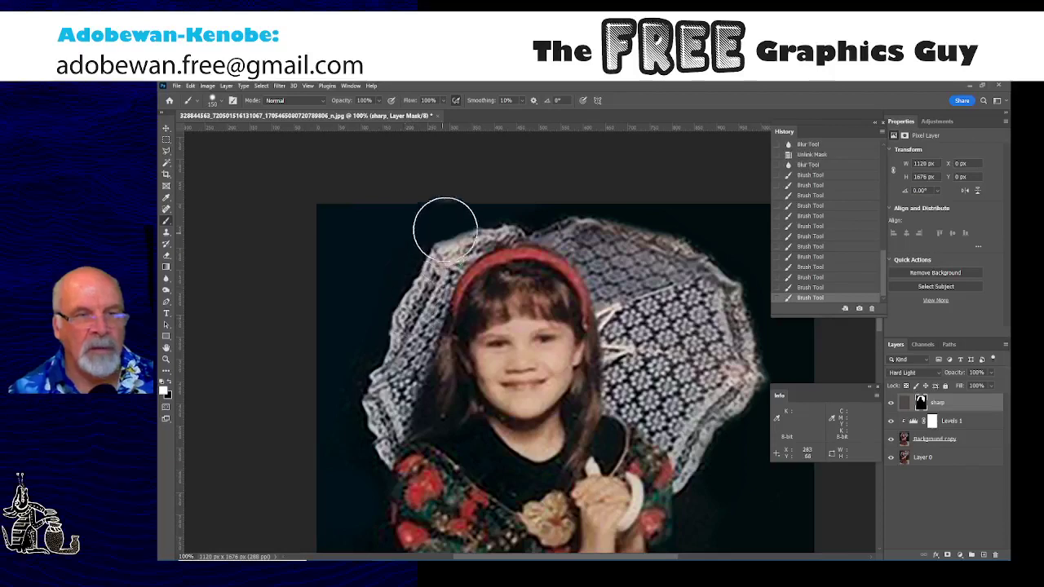
mouse_move(584, 200)
left_mouse_down()
mouse_move(688, 244)
mouse_move(764, 354)
left_mouse_up()
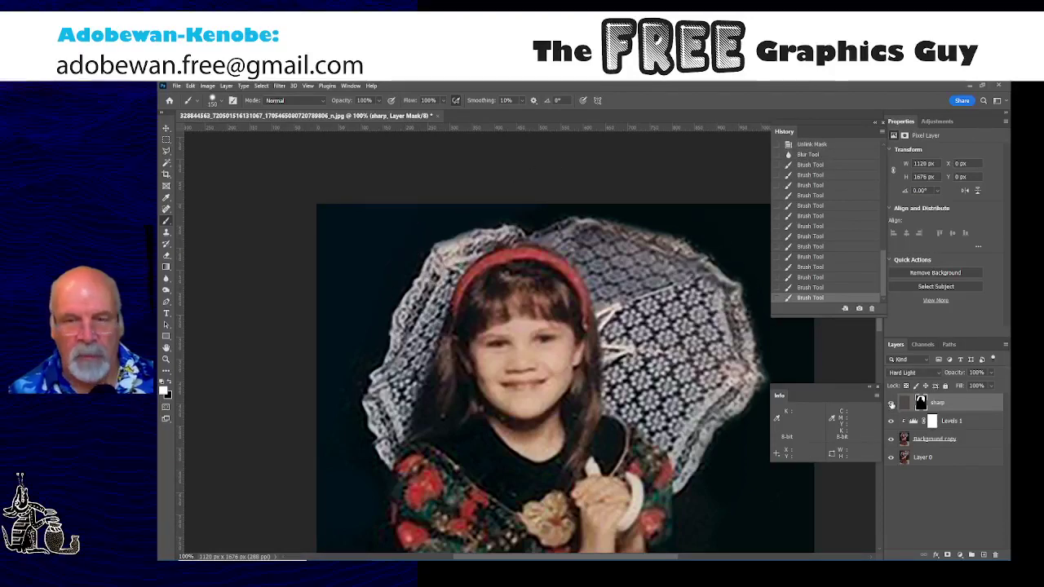
- View the masked sharp layer in isolation, then repeatedly hide and show it over the photo to judge the parasol sharpening
left_click(891, 404, "alt")
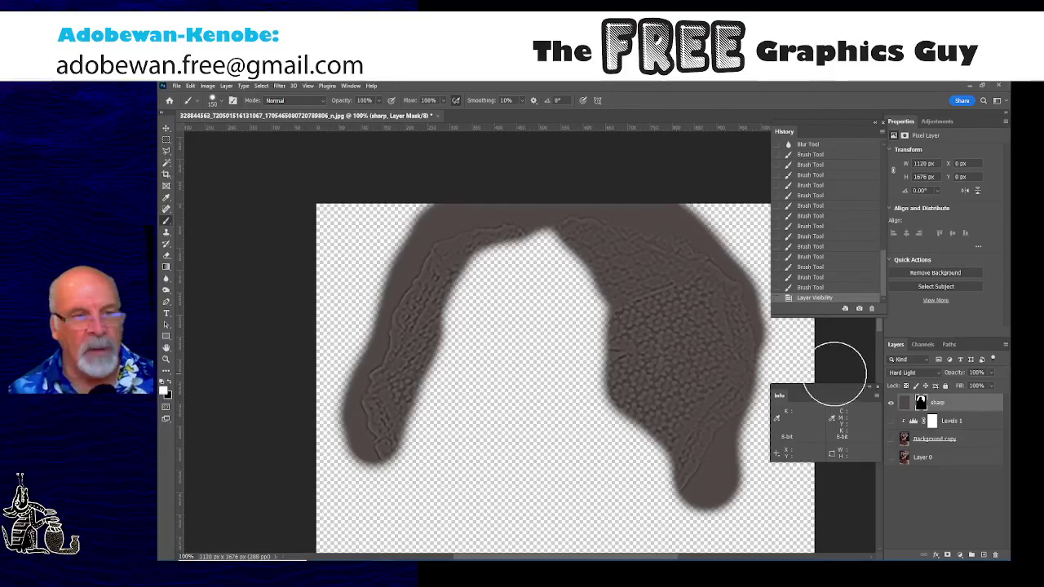
left_click(892, 404, "alt")
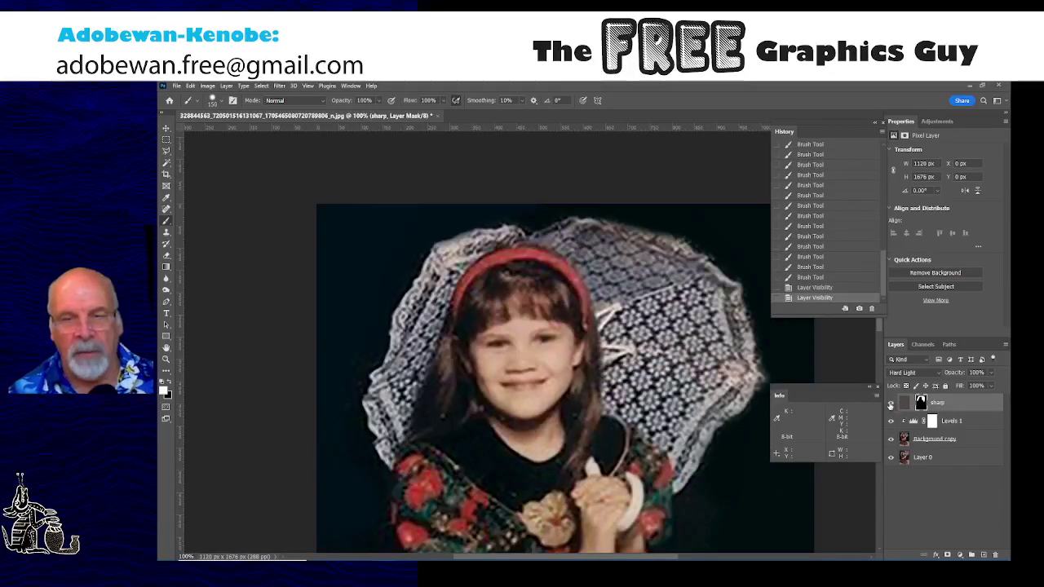
left_click(891, 404)
left_click(891, 404)
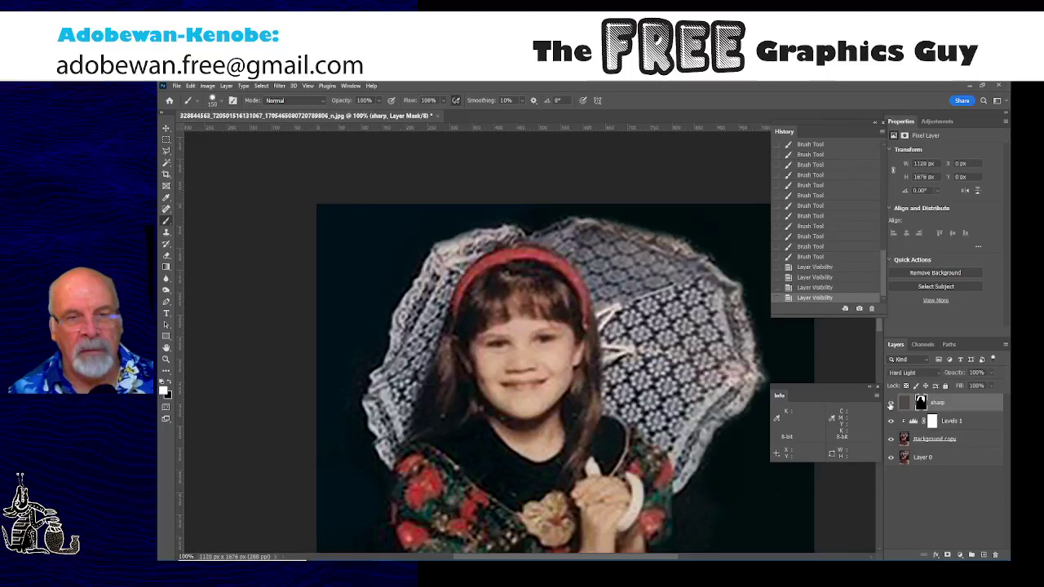
left_click(891, 403)
left_click(891, 404)
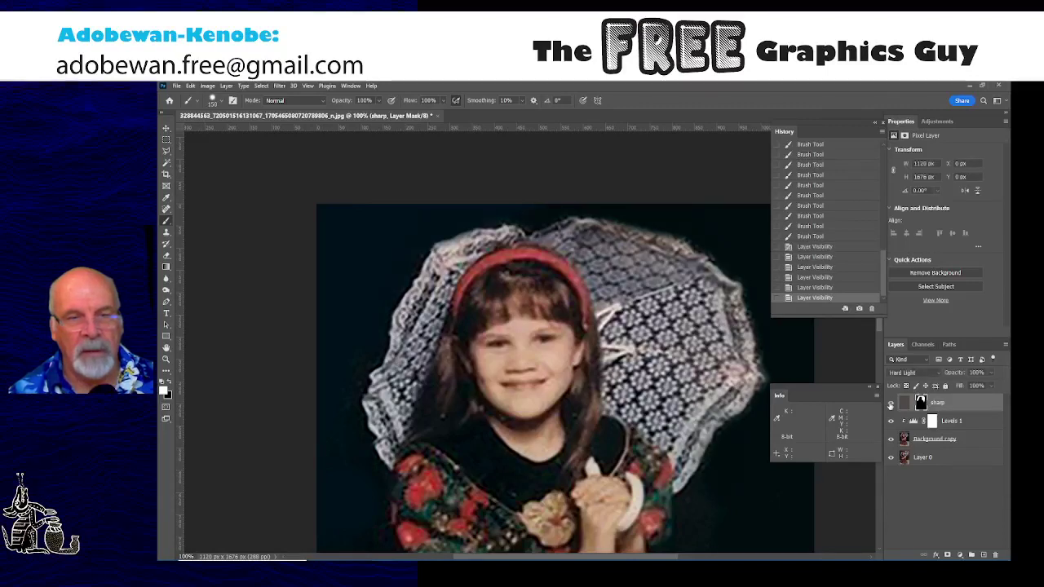
left_click(891, 404)
left_click(891, 404)
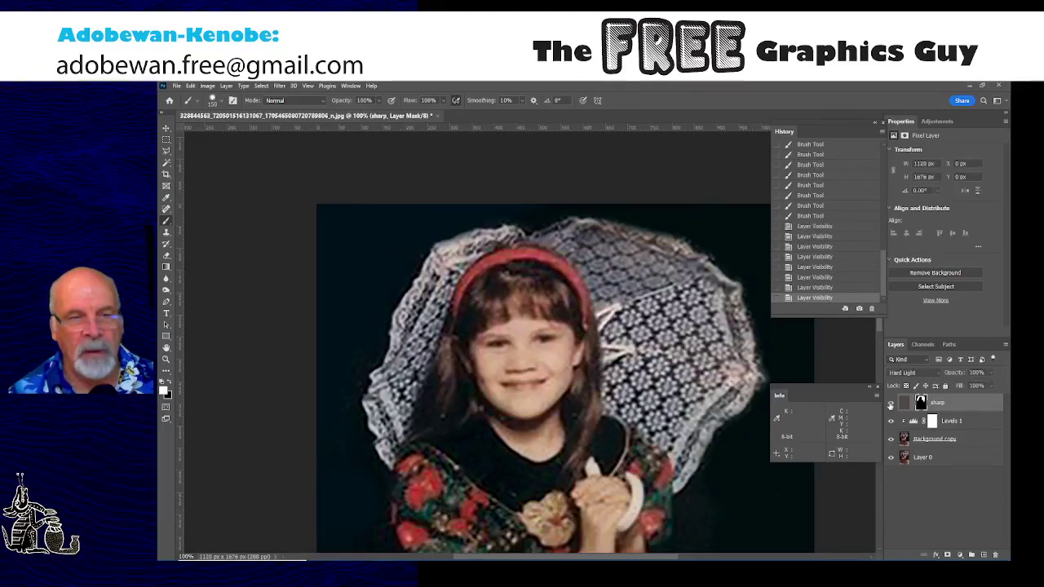
left_click(891, 404)
left_click(890, 404)
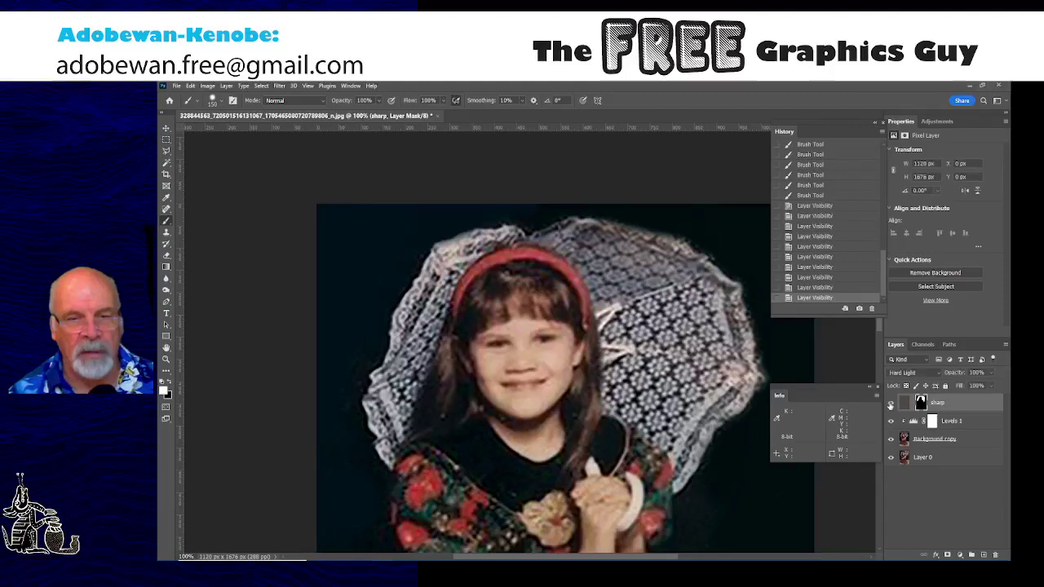
left_click(891, 404)
left_click(891, 404)
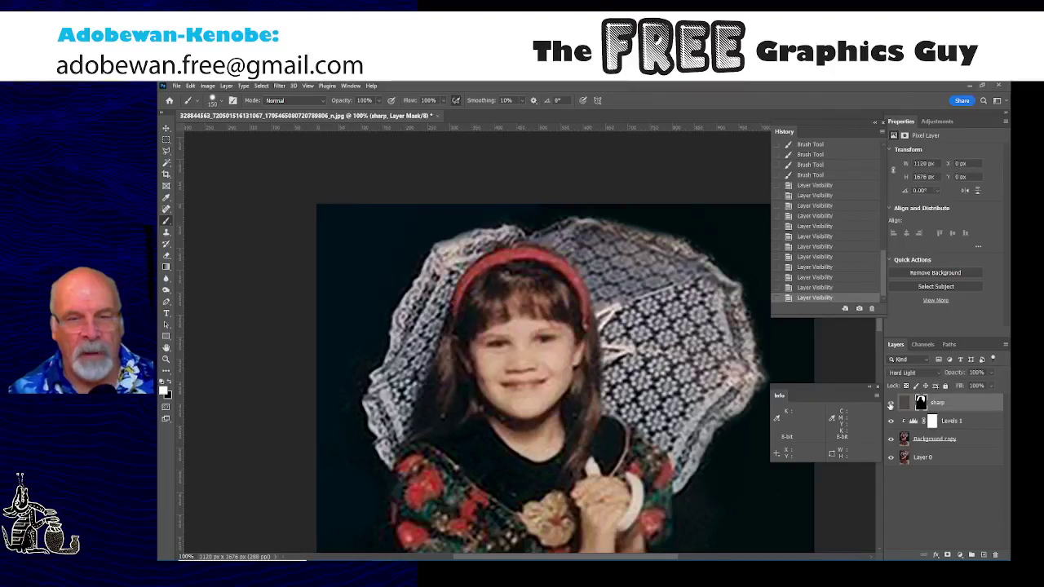
left_click(891, 404)
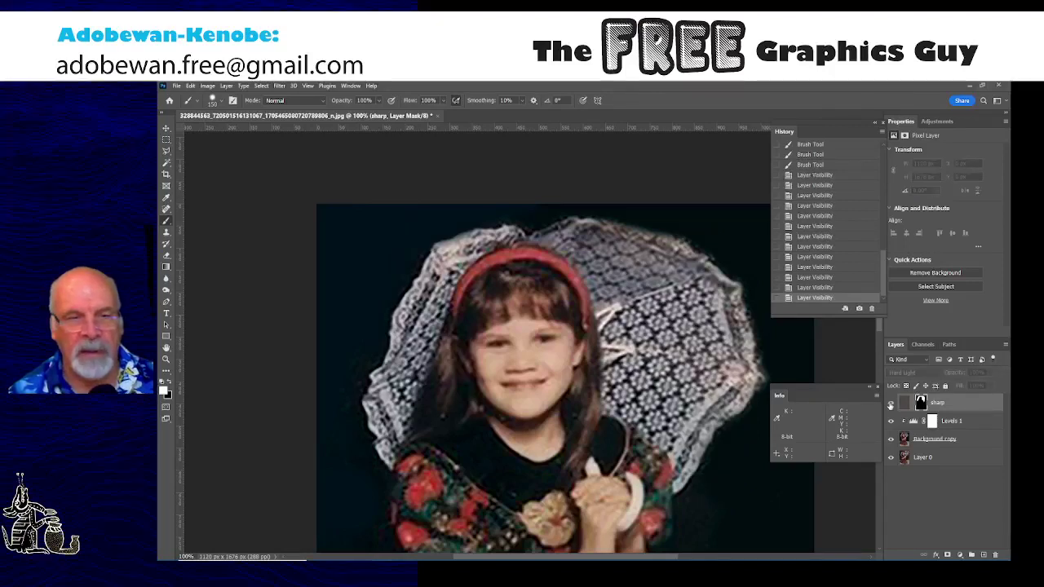
left_click(891, 404)
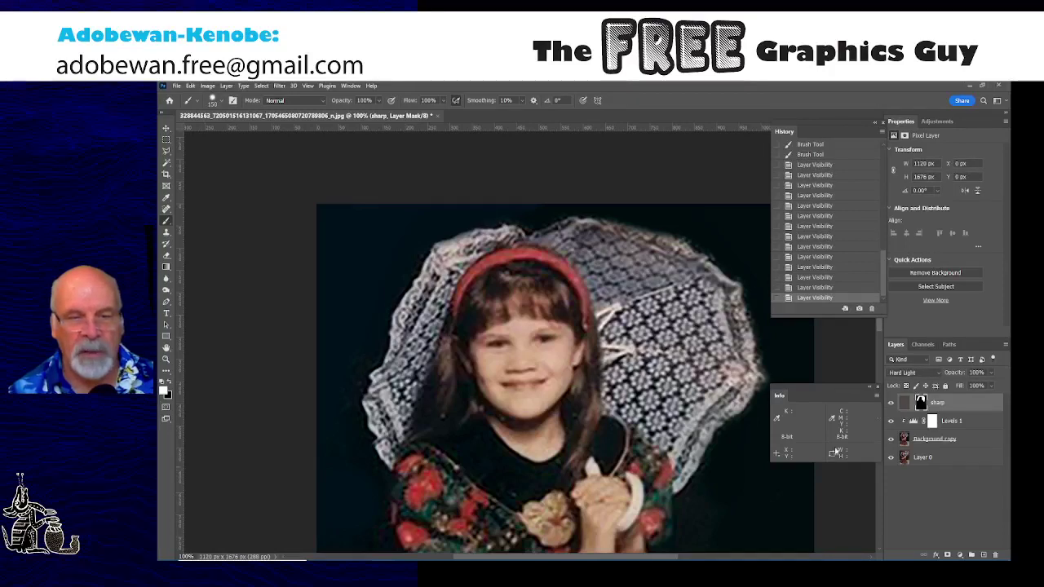
- Apply Levels to the sharp layer's image, setting the input black point to 52 and white point to 197 while comparing the preview
left_click(904, 403)
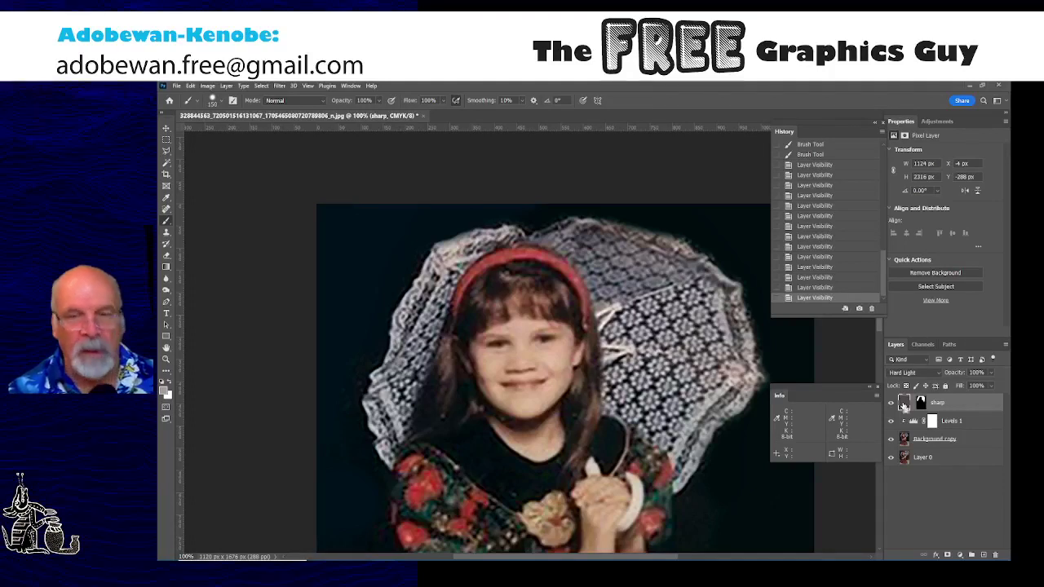
key("ctrl+l")
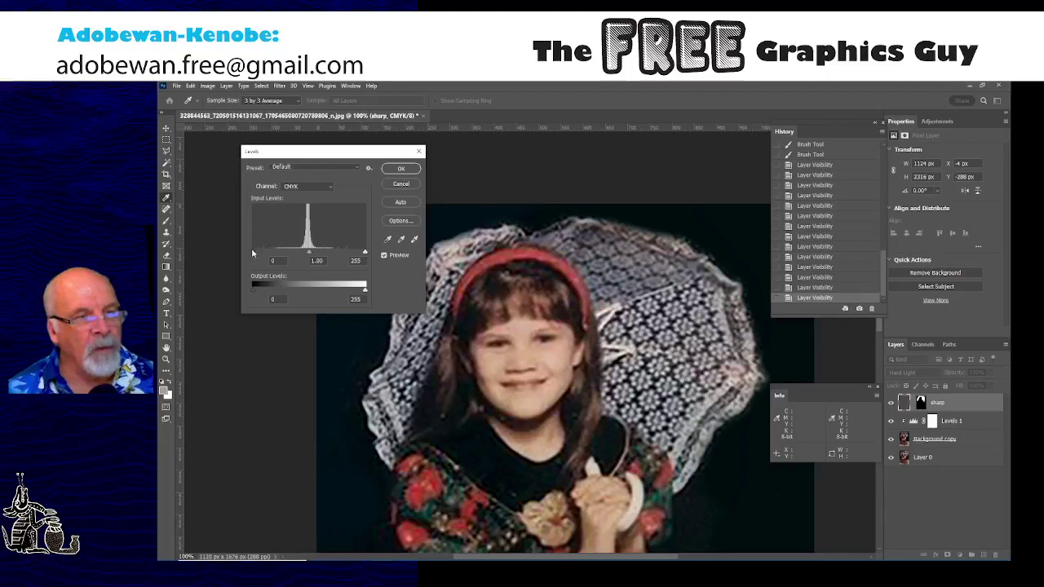
left_click_drag(252, 251, 265, 252)
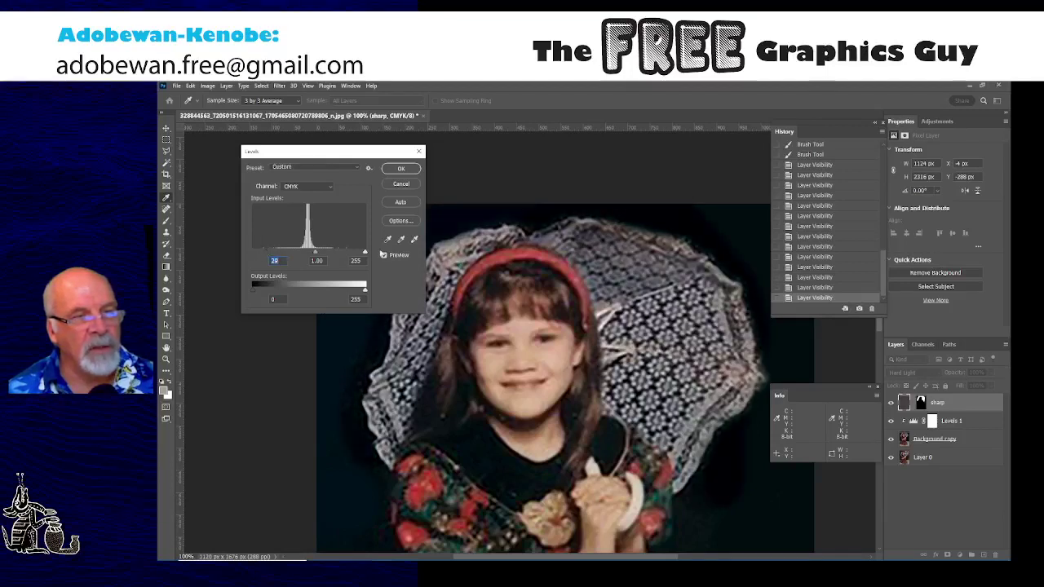
left_click_drag(366, 253, 349, 252)
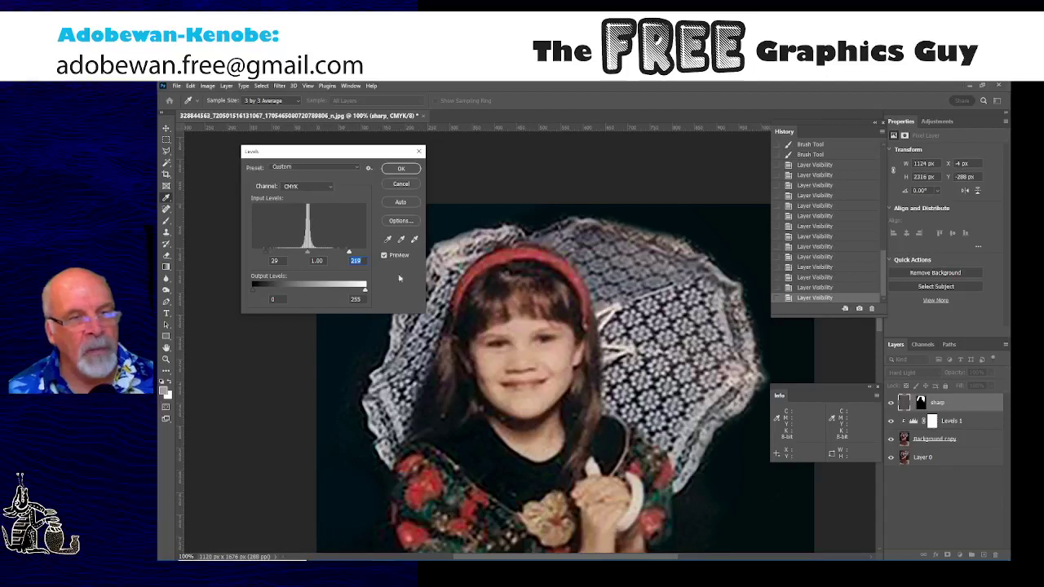
left_click(384, 256)
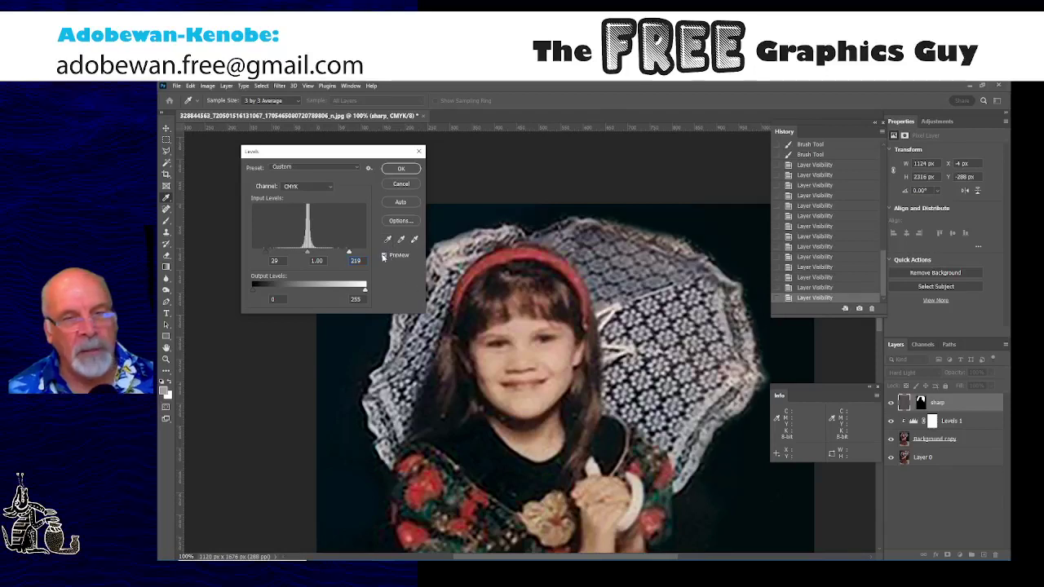
left_click(384, 256)
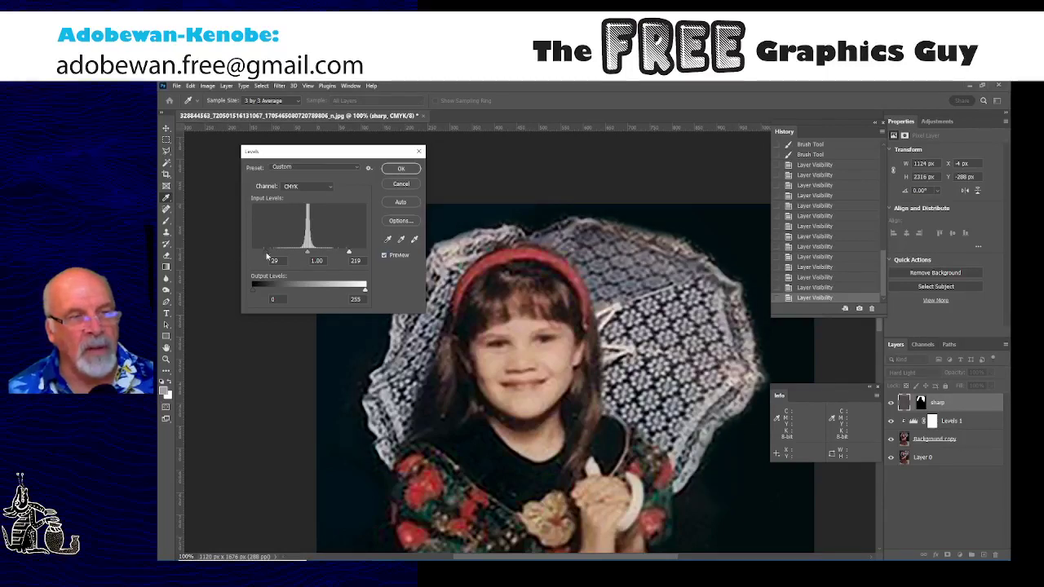
left_click_drag(268, 255, 276, 255)
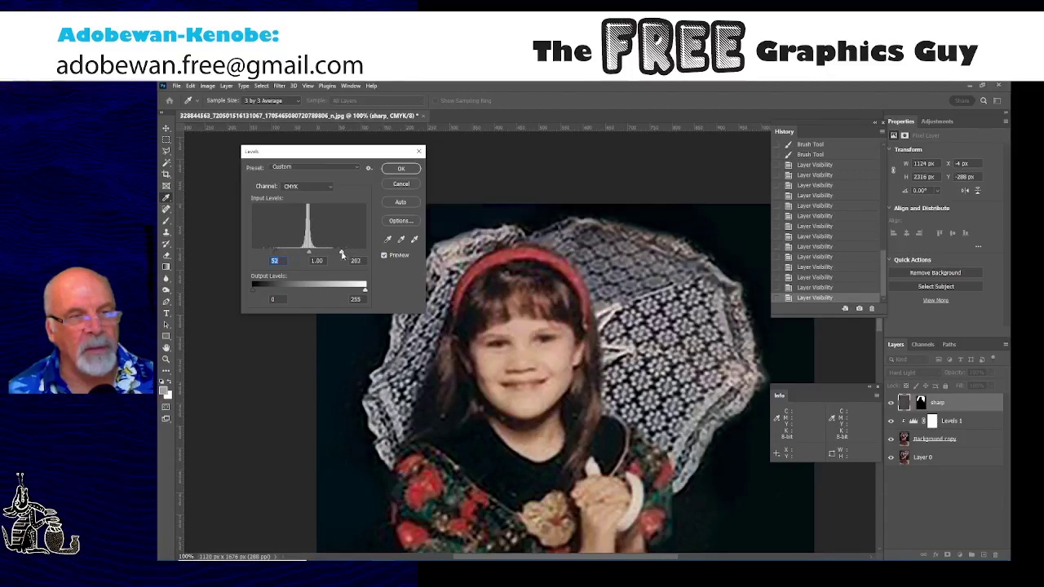
left_click_drag(347, 254, 341, 255)
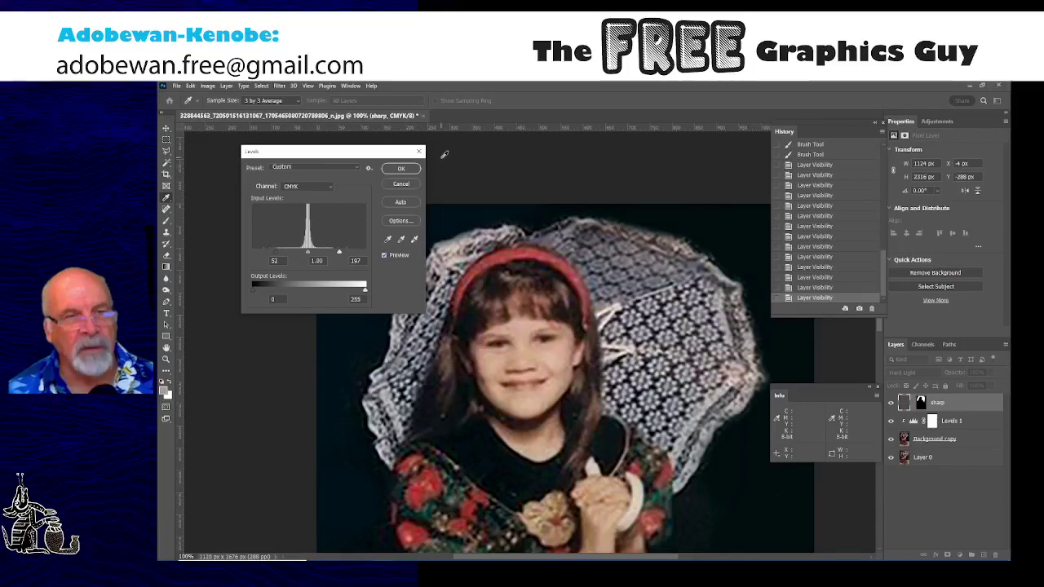
left_click(403, 169)
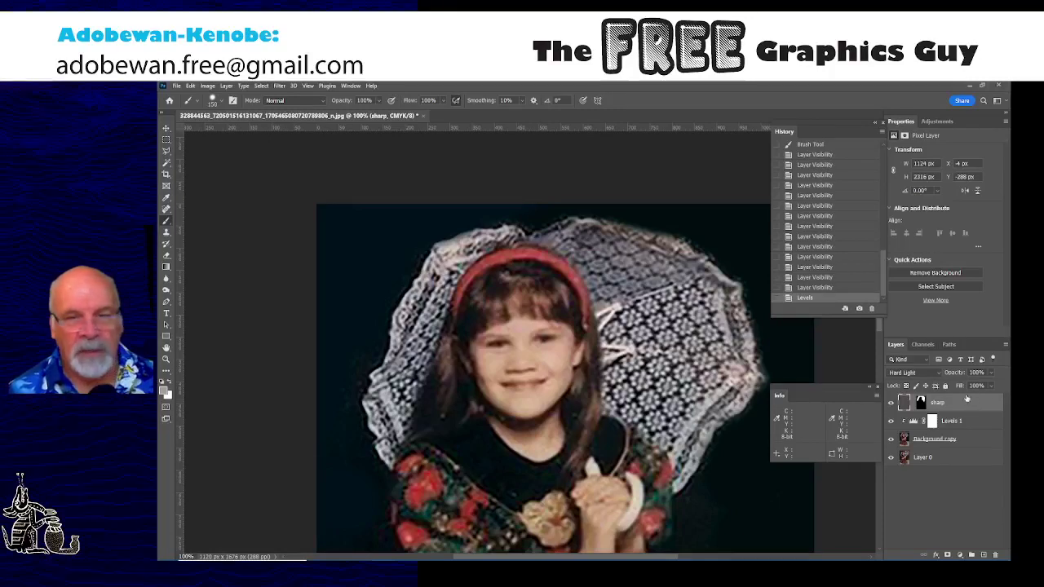
- Make Background copy active for retouching, and move the lace piece copied onto Layer 1 up to the photo's left edge
left_click(970, 439)
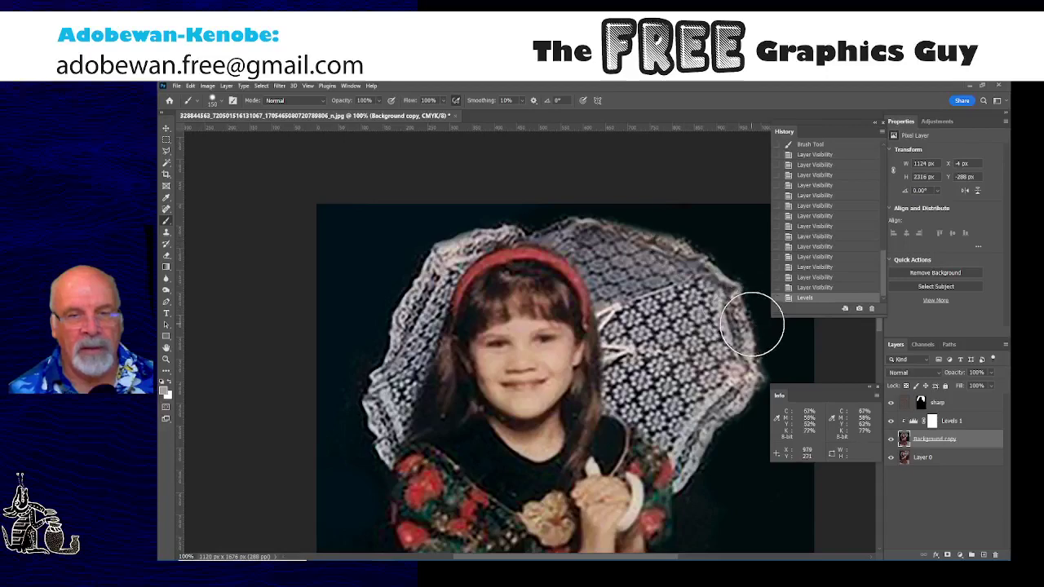
left_click_drag(740, 299, 621, 343)
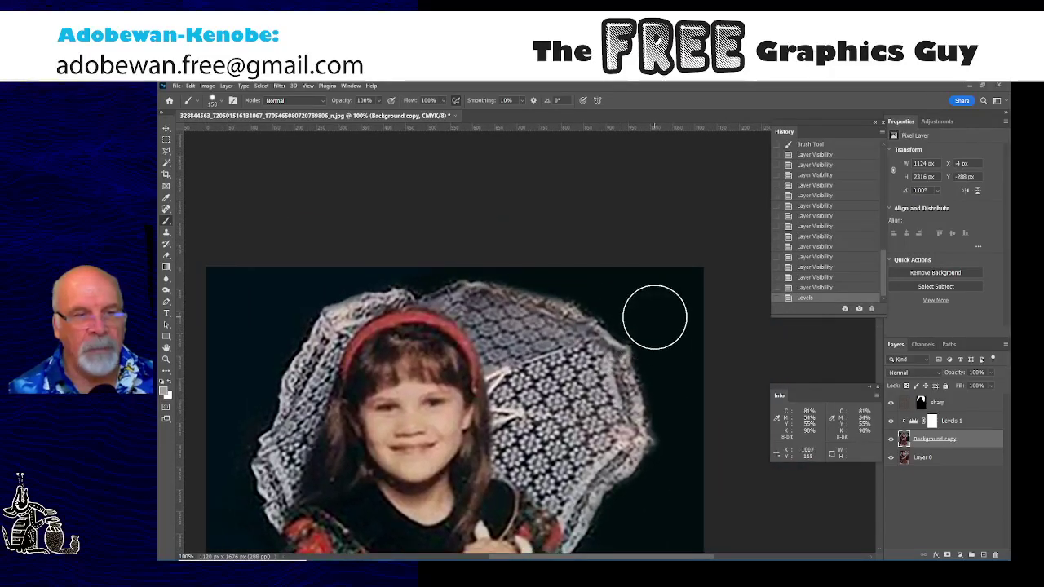
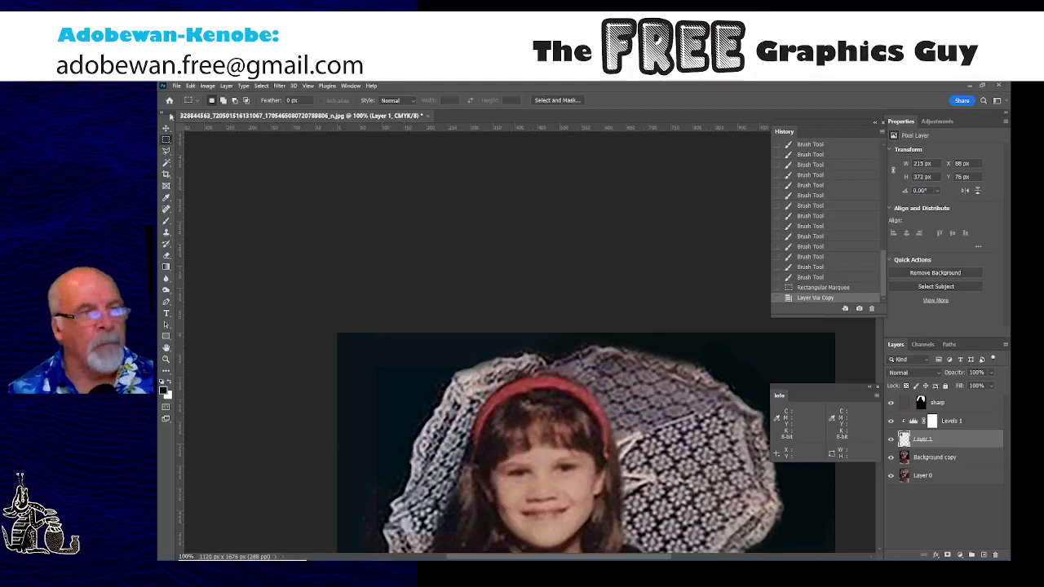
left_click(166, 130)
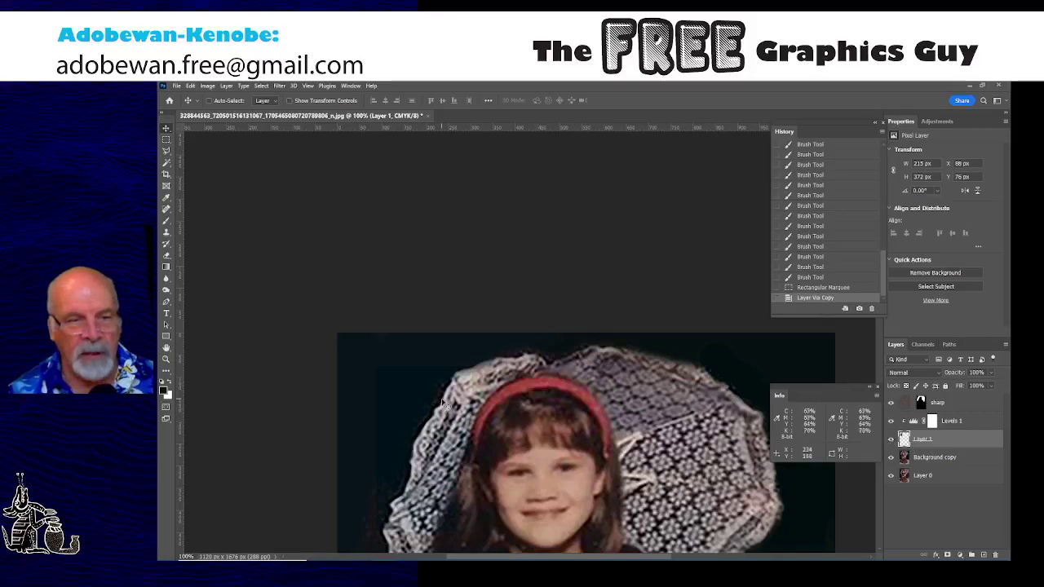
left_click_drag(441, 406, 384, 382)
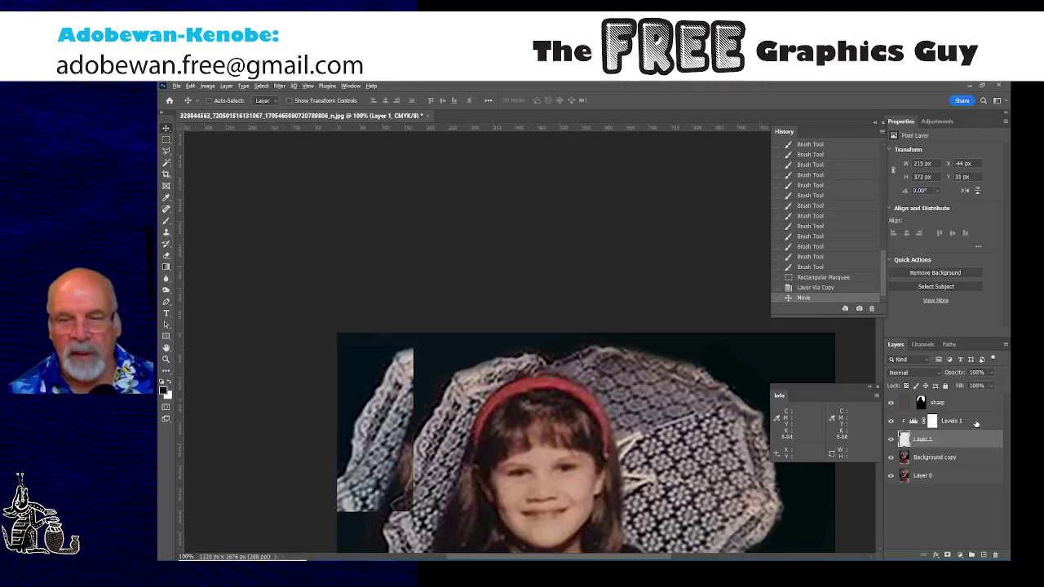
- Duplicate the Levels 1 adjustment beneath Layer 1 and clip the copy to Background copy
left_click_drag(977, 423, 964, 457)
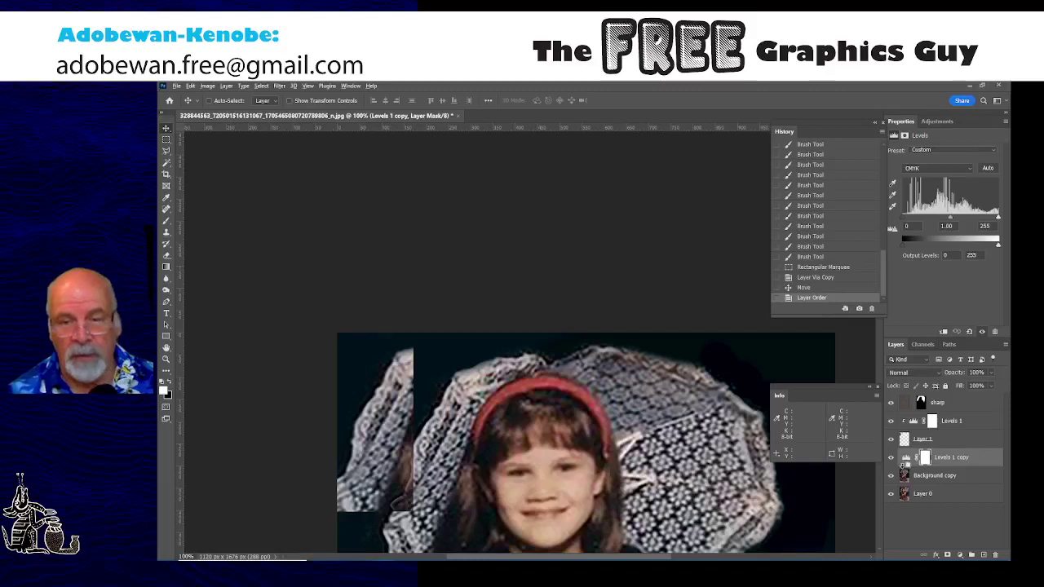
left_click(908, 466, "alt")
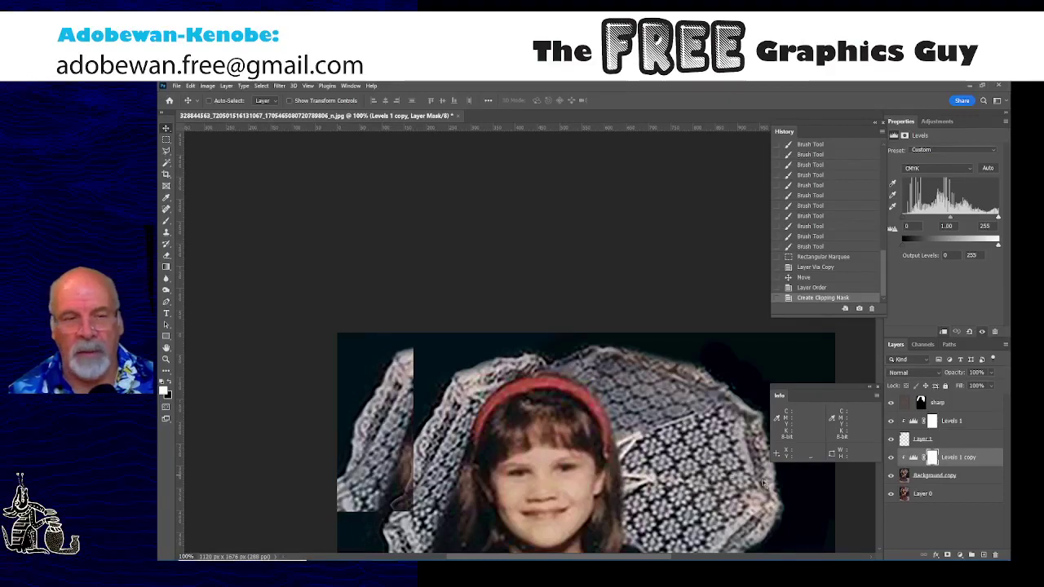
left_click_drag(629, 412, 616, 304)
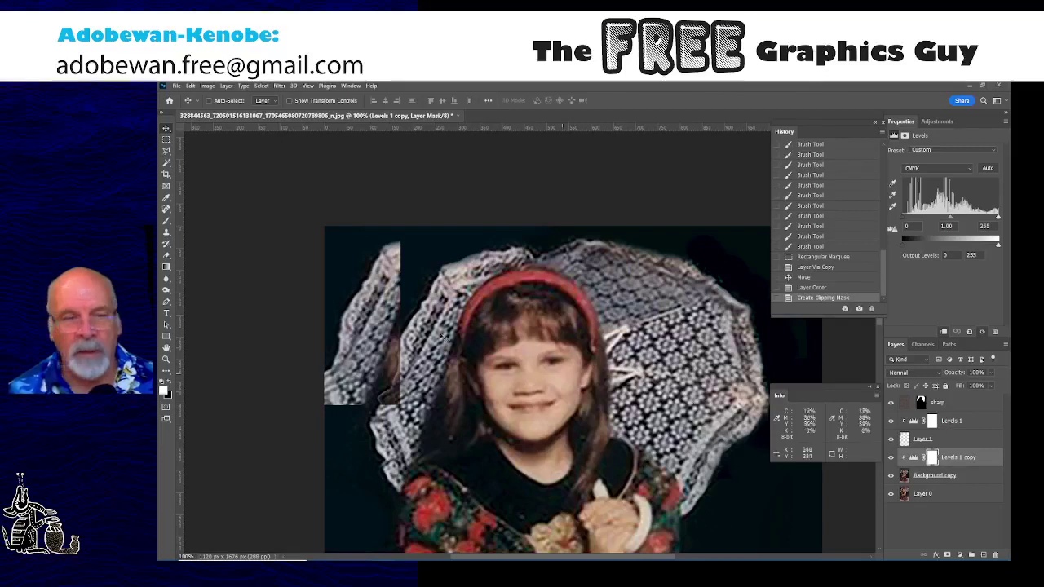
left_click_drag(404, 317, 410, 315)
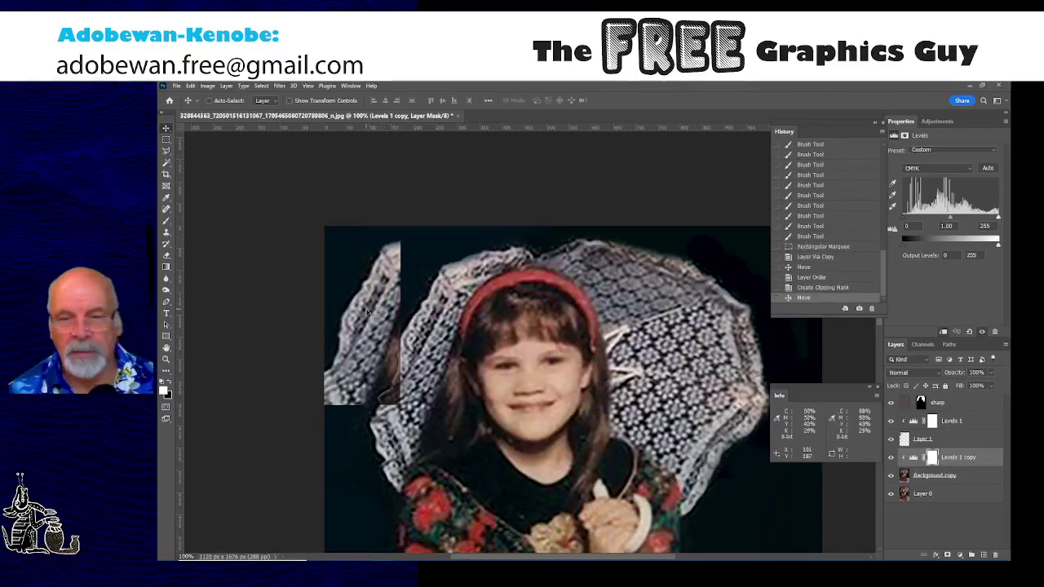
- Rotate Layer 1's lace piece about 55.4° with Free Transform and place it over the parasol's upper-left edge above the red headband
left_click(904, 439)
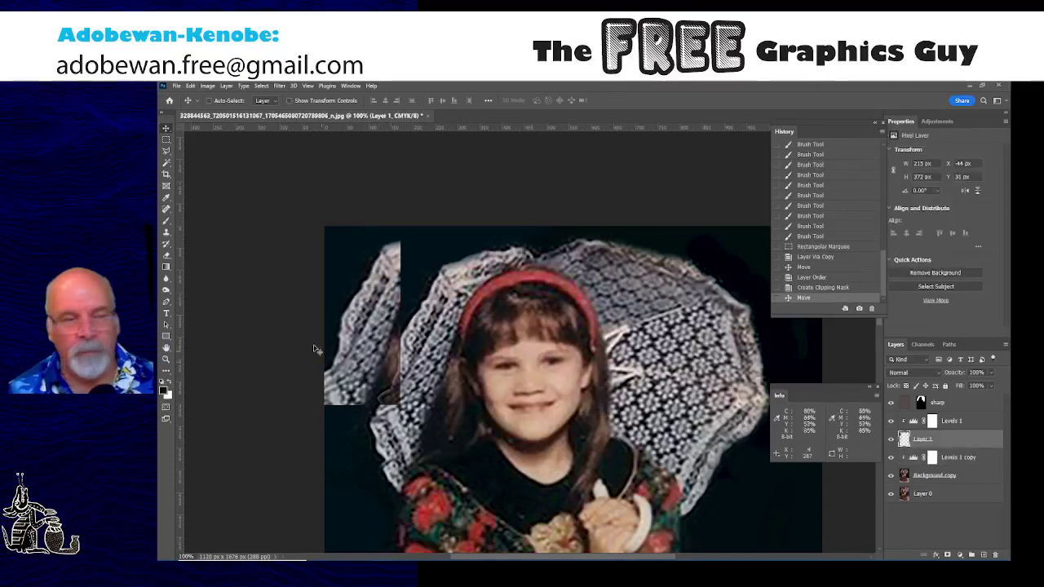
left_click_drag(386, 324, 421, 322)
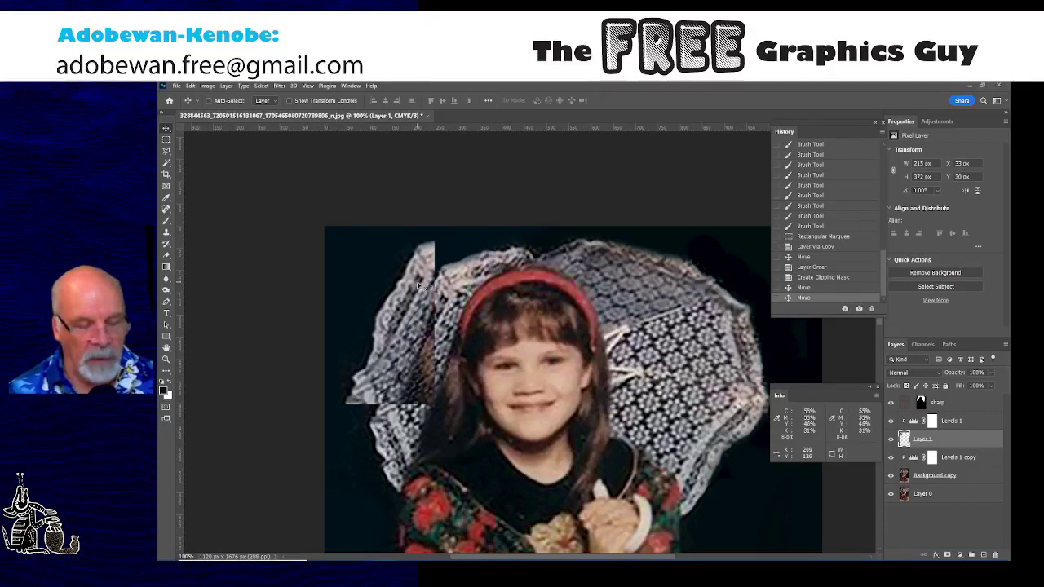
key("ctrl+t")
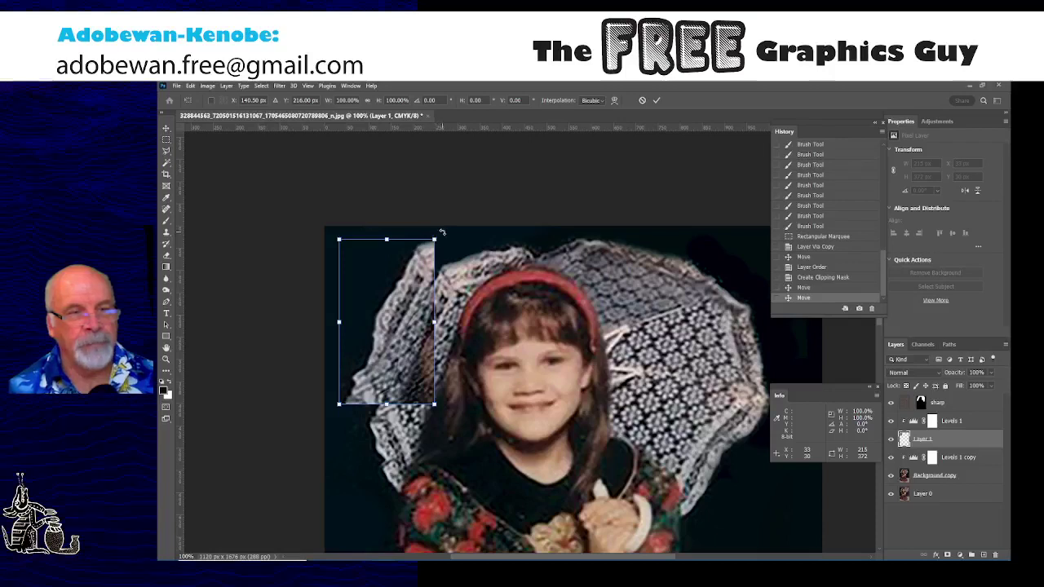
left_click_drag(437, 234, 497, 290)
left_click_drag(398, 326, 539, 274)
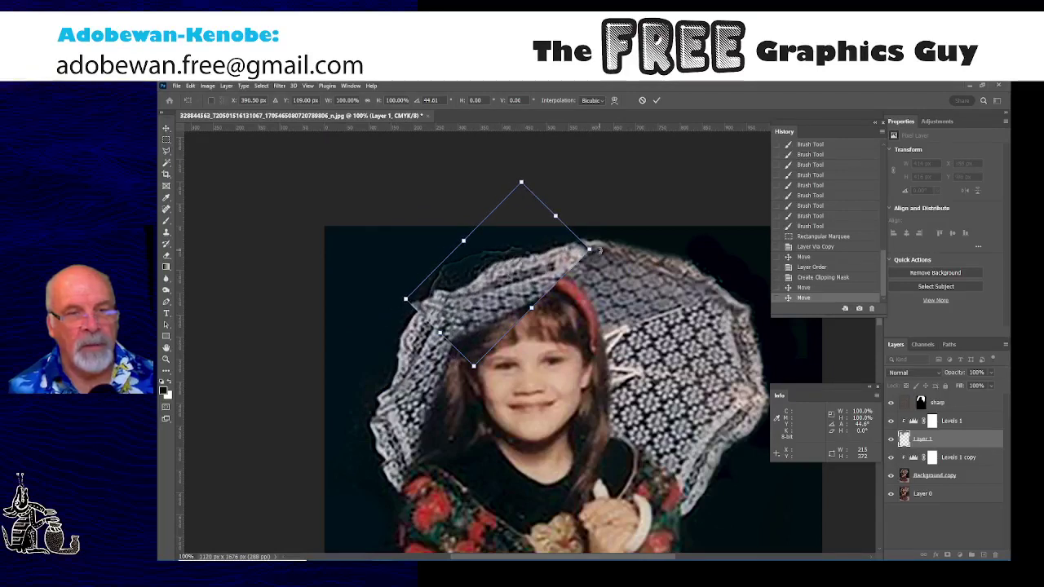
left_click_drag(599, 249, 622, 259)
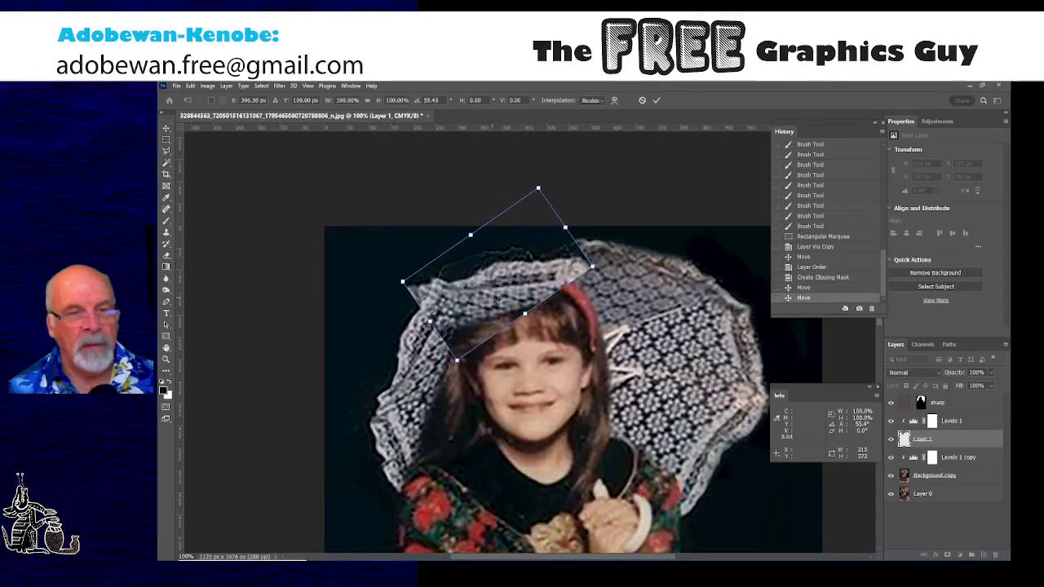
left_click_drag(531, 275, 530, 261)
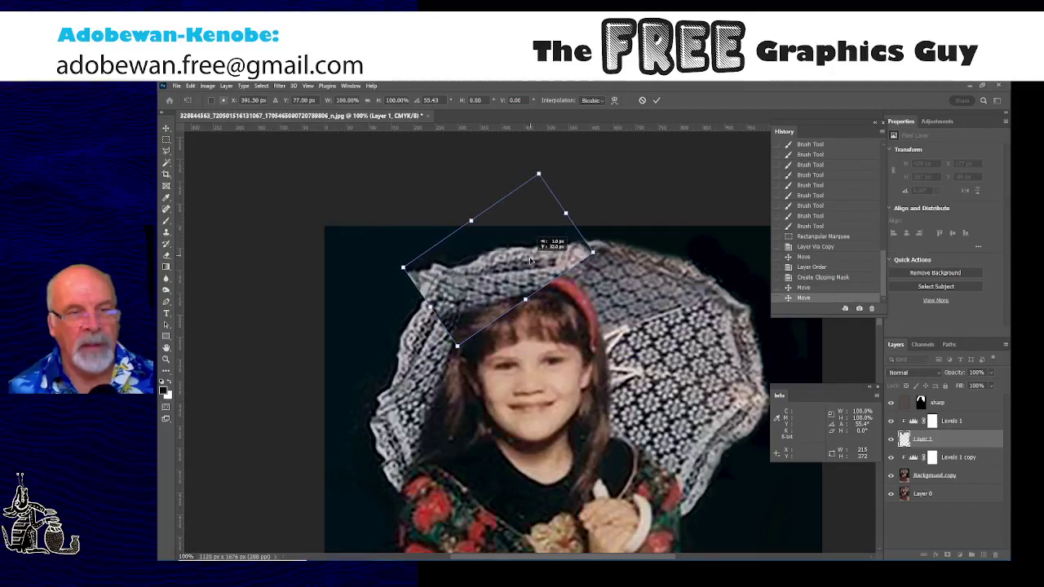
left_click_drag(530, 261, 530, 261)
key("Return")
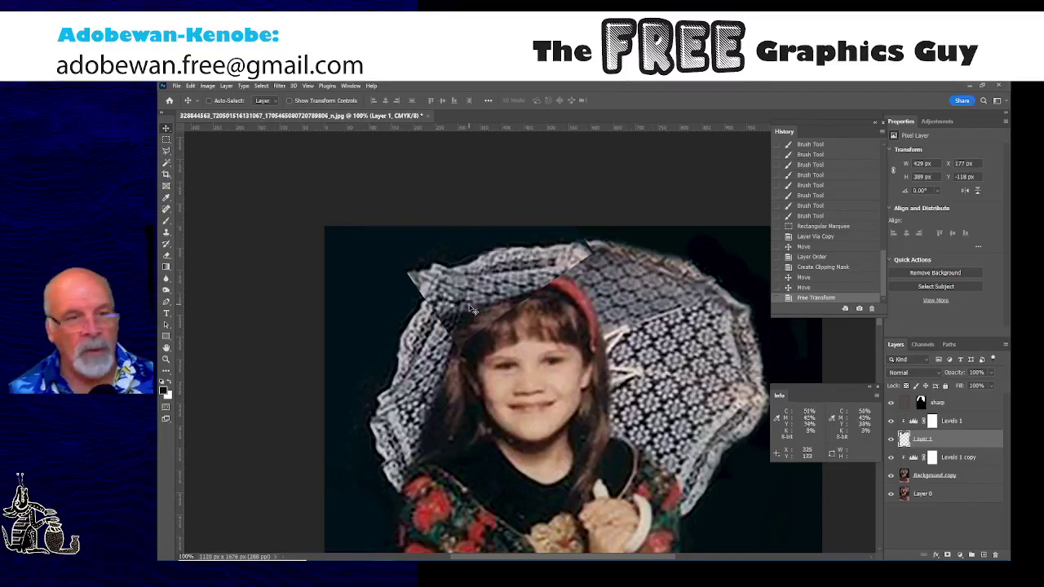
- Erase the lace patch's excess over the hair and headband and its stray corner outside the parasol's upper-left edge
key("e")
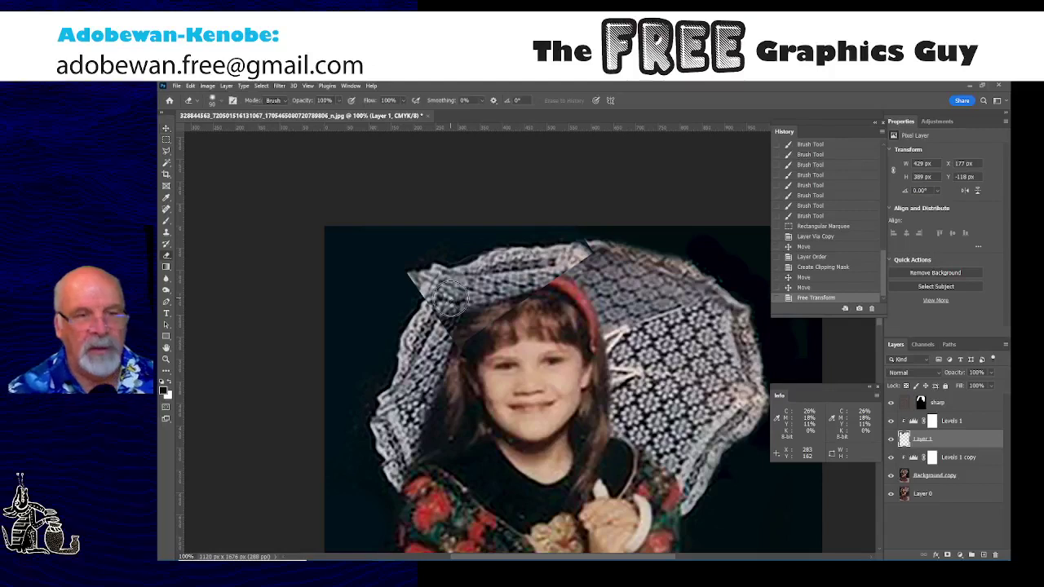
mouse_move(450, 303)
left_mouse_down()
mouse_move(415, 272)
mouse_move(469, 335)
mouse_move(459, 322)
mouse_move(577, 289)
mouse_move(592, 265)
mouse_move(558, 289)
mouse_move(449, 299)
mouse_move(493, 318)
left_mouse_up()
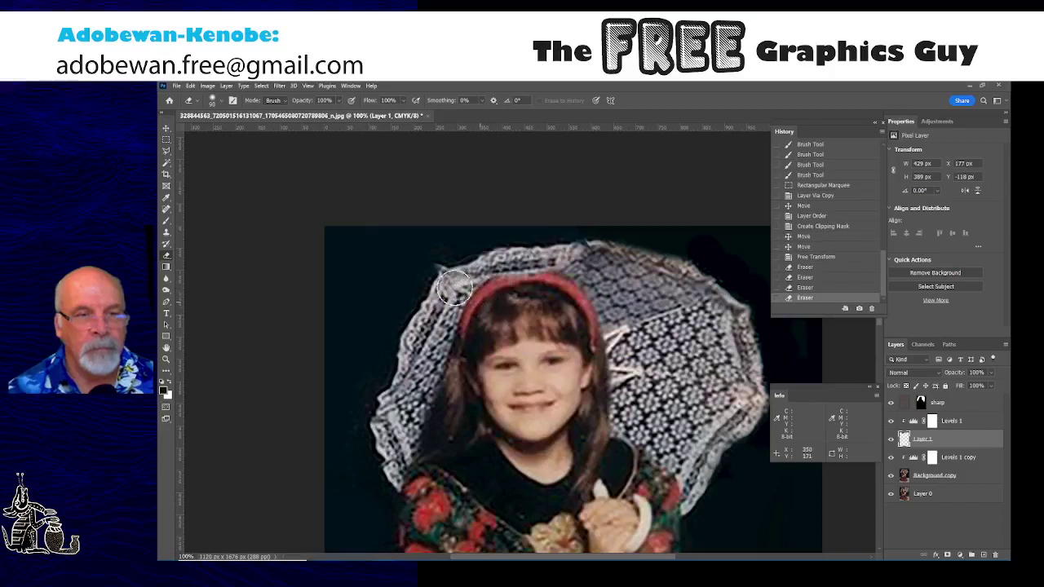
mouse_move(389, 269)
left_mouse_down()
mouse_move(427, 280)
mouse_move(579, 278)
mouse_move(619, 290)
mouse_move(595, 263)
mouse_move(601, 242)
mouse_move(563, 207)
mouse_move(595, 233)
mouse_move(482, 243)
mouse_move(480, 231)
mouse_move(452, 245)
left_mouse_up()
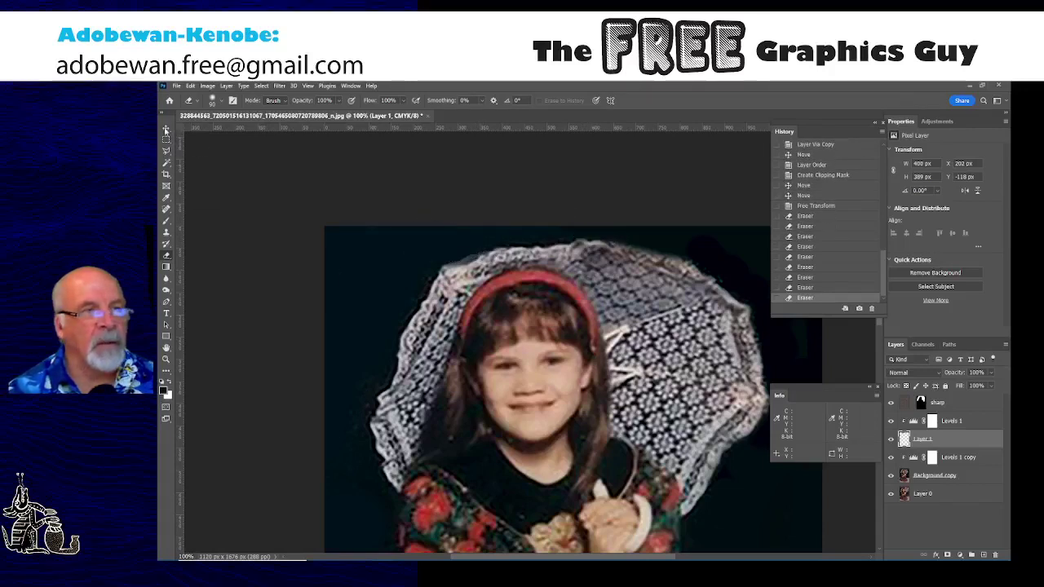
- Nudge the lace patch slightly left and erase its remaining overlap along the top of the headband
left_click(166, 129)
left_click_drag(512, 257, 501, 258)
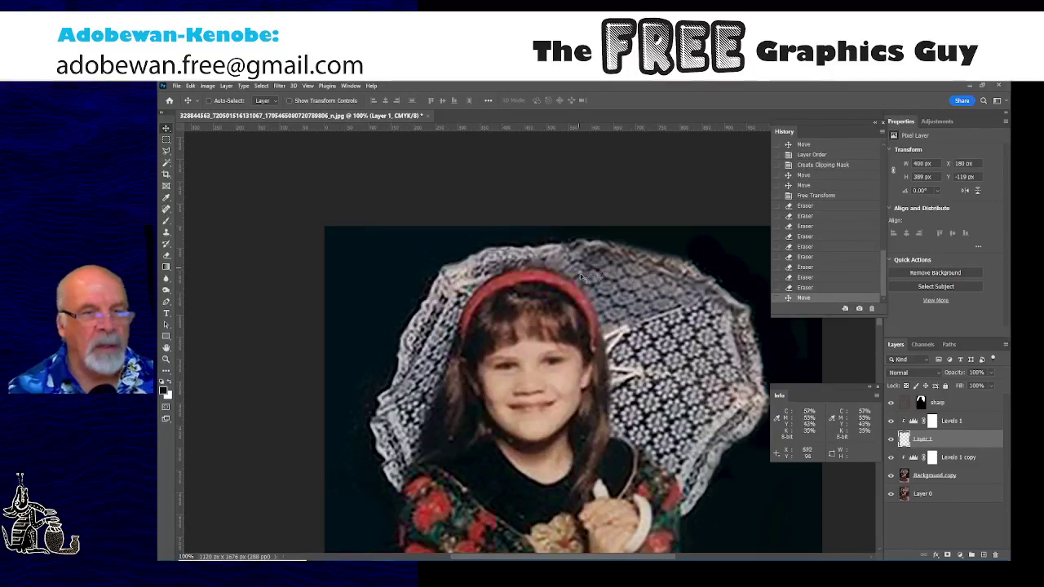
key("e")
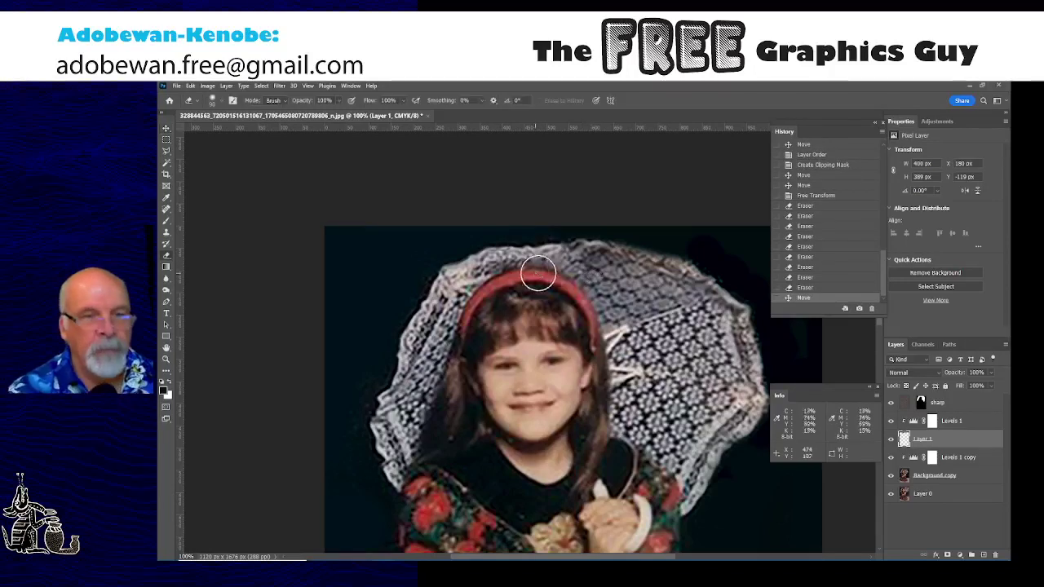
mouse_move(481, 290)
left_mouse_down()
mouse_move(552, 263)
mouse_move(615, 292)
left_mouse_up()
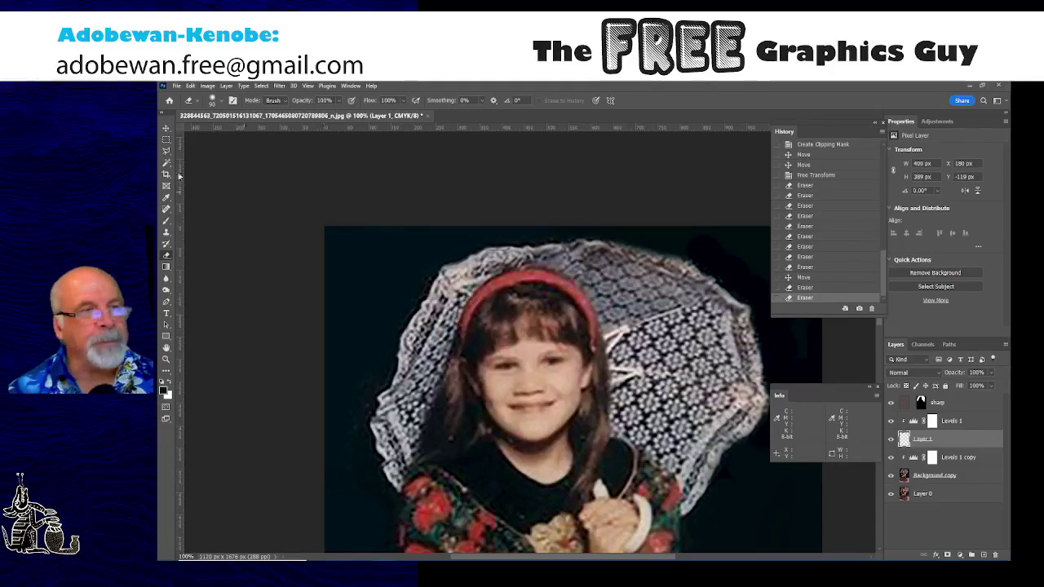
- Duplicate Layer 1 together with its Levels 1 adjustment and move the copied lace to the parasol's upper-right edge
left_click(167, 128)
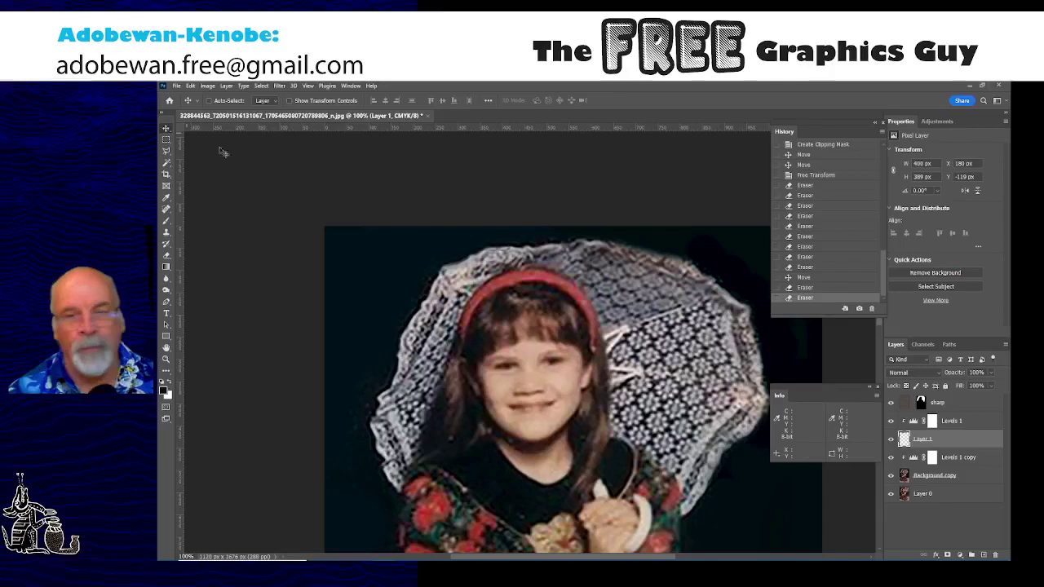
left_click(974, 422, "shift")
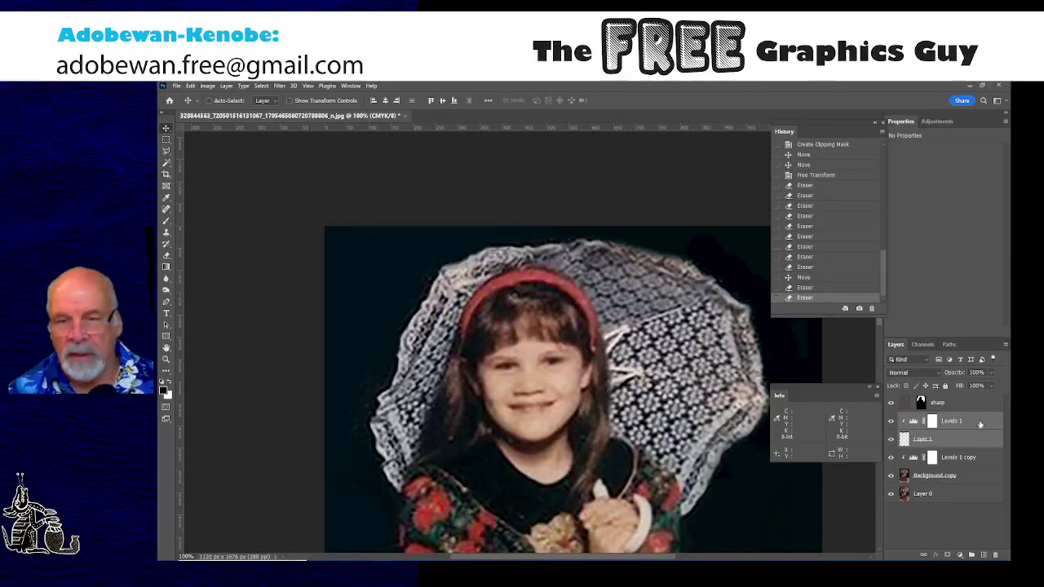
left_click_drag(980, 421, 984, 555)
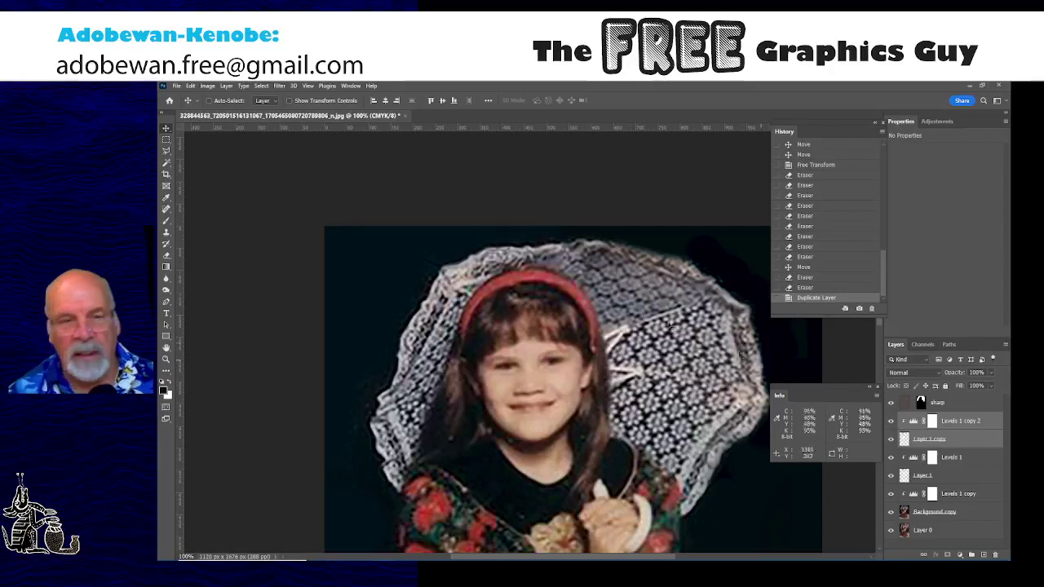
left_click_drag(535, 255, 692, 263)
- Rotate the copied lace patch about 28.4° with Free Transform and align it along the parasol's upper-right edge
key("ctrl+t")
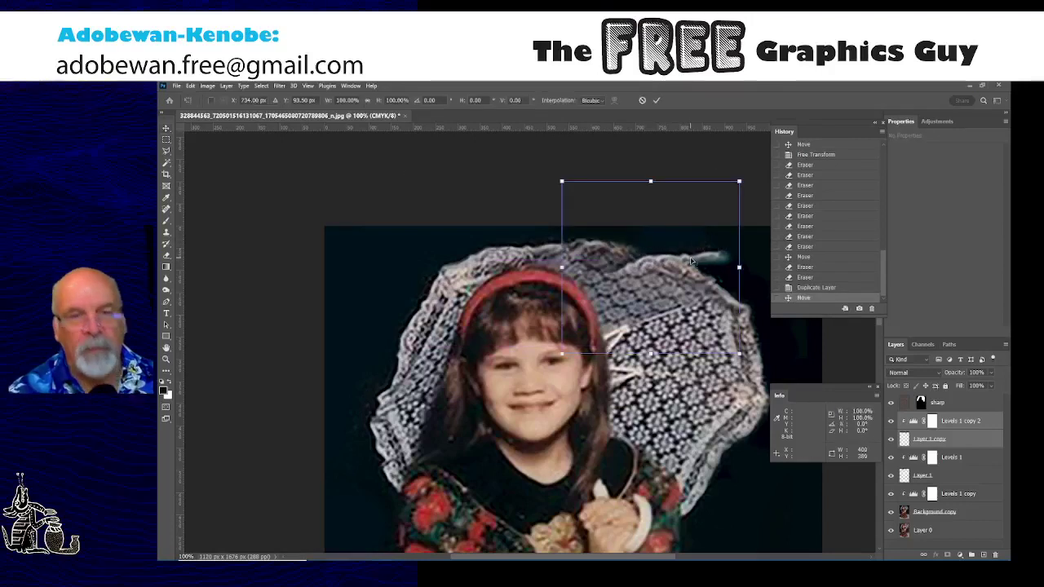
left_click_drag(759, 359, 686, 382)
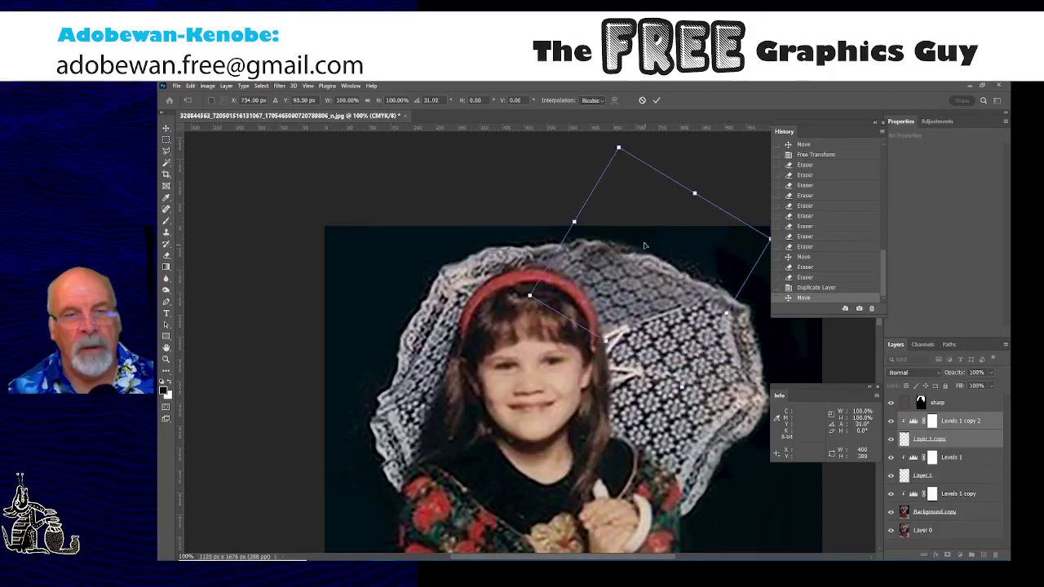
left_click_drag(652, 260, 637, 251)
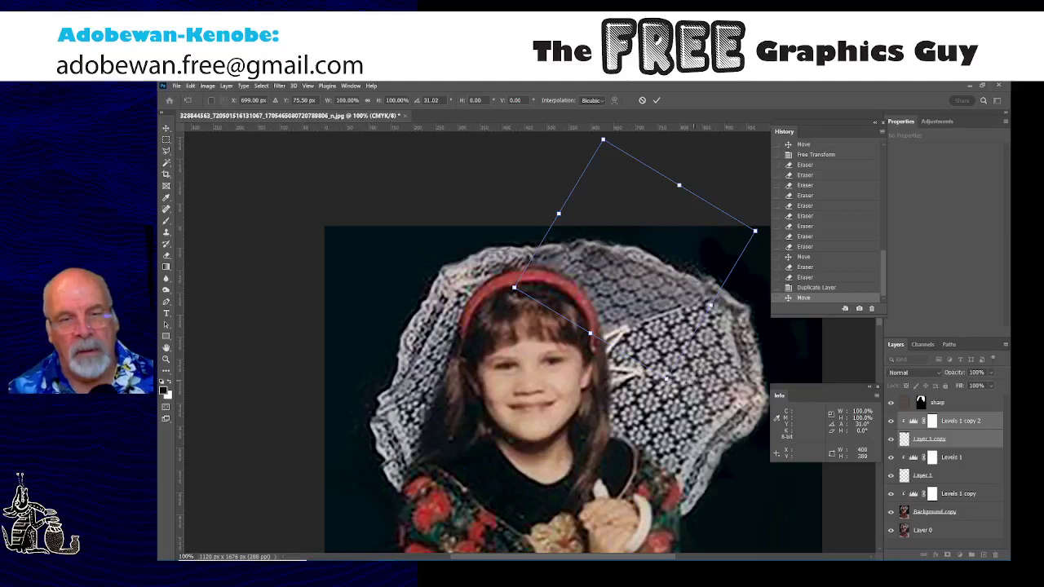
left_click_drag(690, 377, 702, 372)
key("Up")
key("Up")
key("Up")
key("Up")
key("Up")
key("Up")
key("Up")
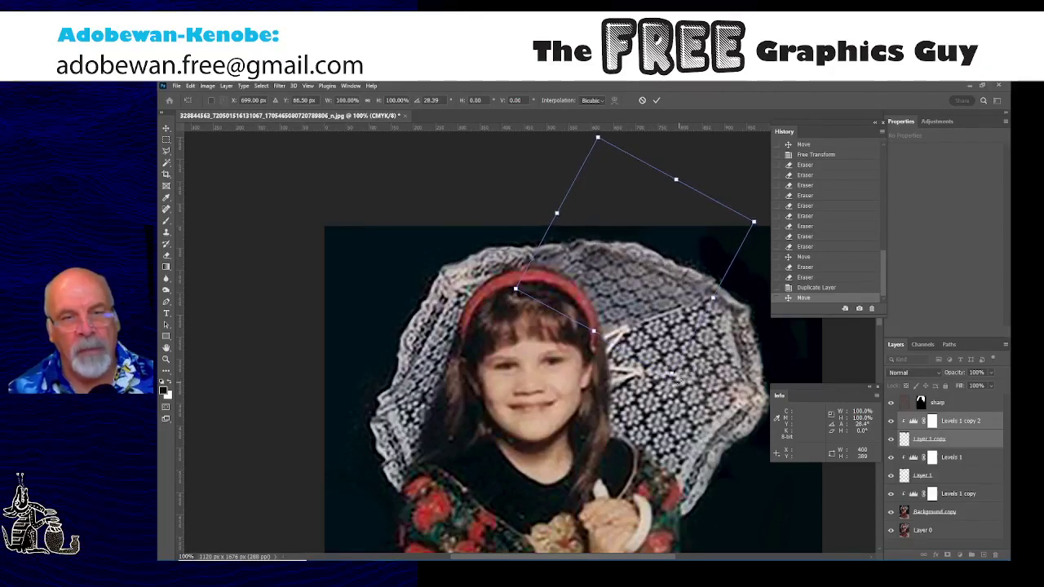
left_click_drag(680, 380, 676, 382)
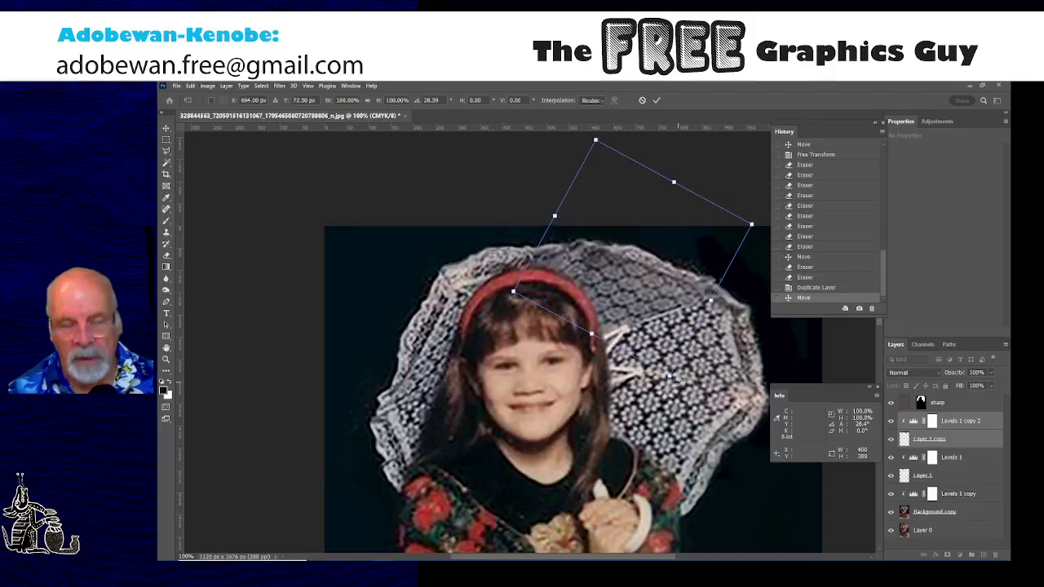
key("Return")
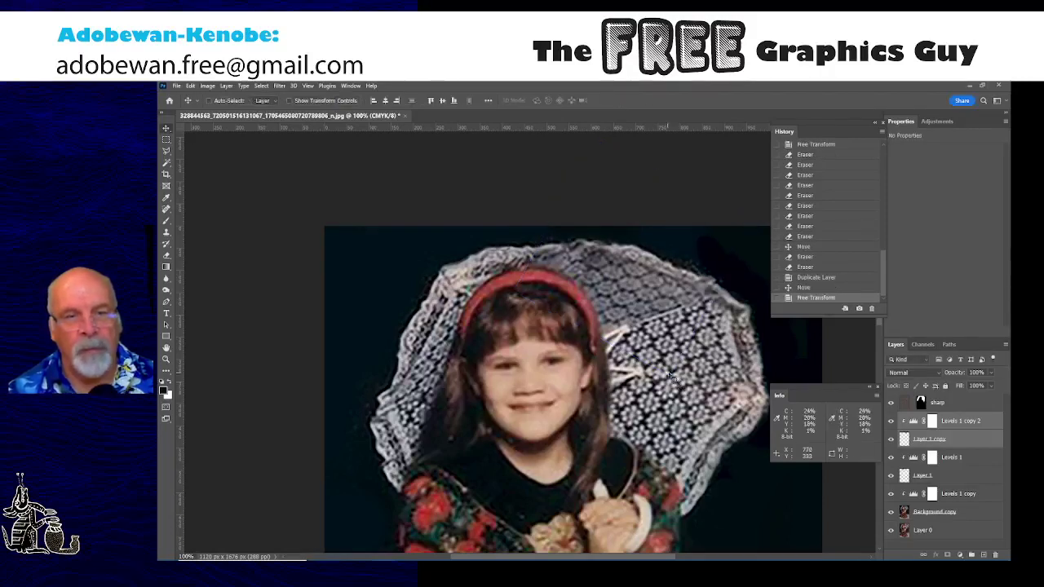
- Erase Layer 1 copy's excess at the outer end of the parasol's upper-right edge and undo the extra eraser stroke above it
key("e")
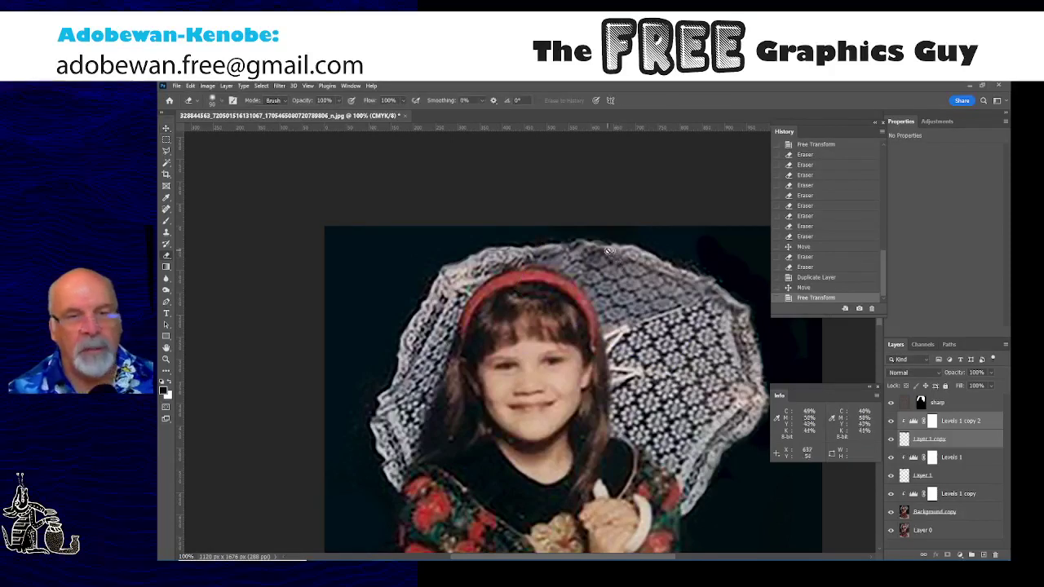
left_click(950, 440)
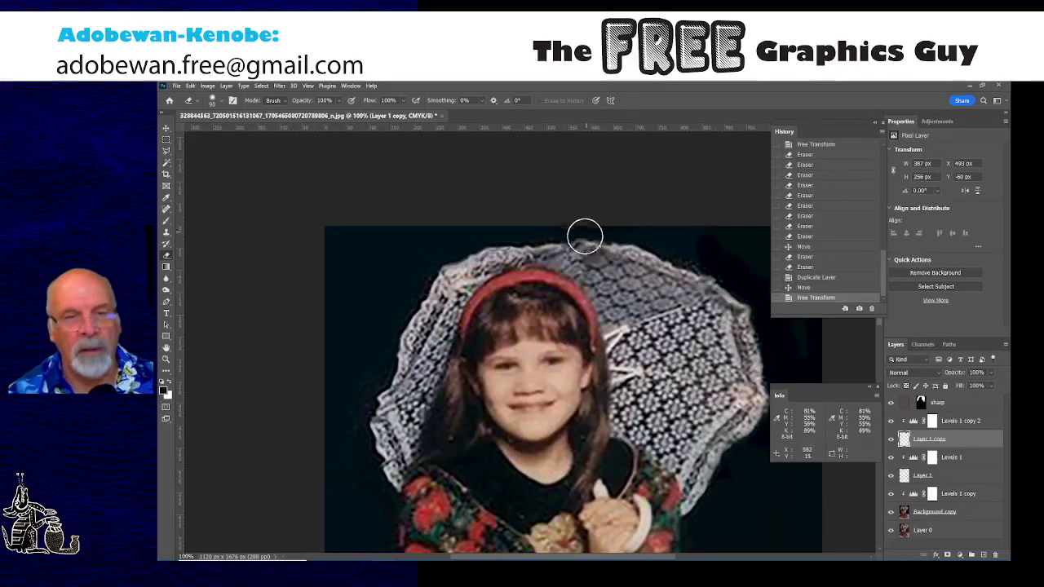
mouse_move(644, 281)
left_mouse_down()
mouse_move(692, 299)
mouse_move(721, 279)
left_mouse_up()
left_click_drag(675, 213, 706, 236)
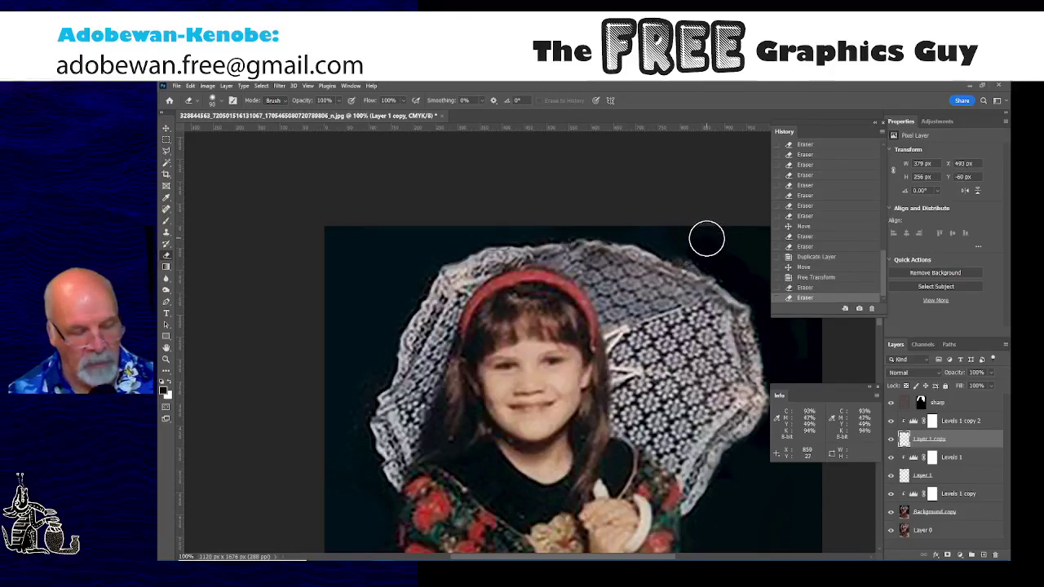
key("ctrl+z")
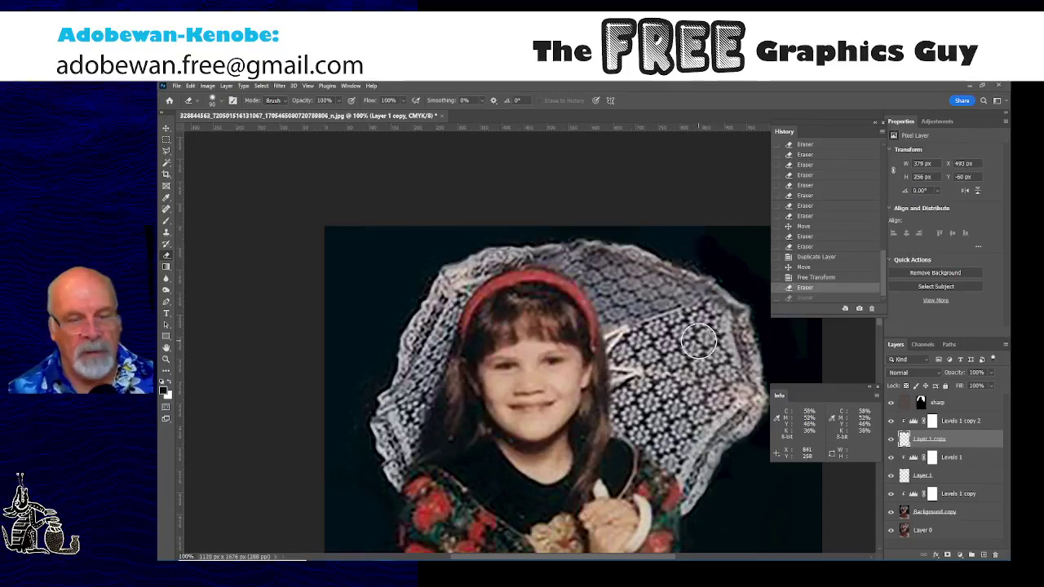
key("ctrl+0")
key("ctrl+minus")
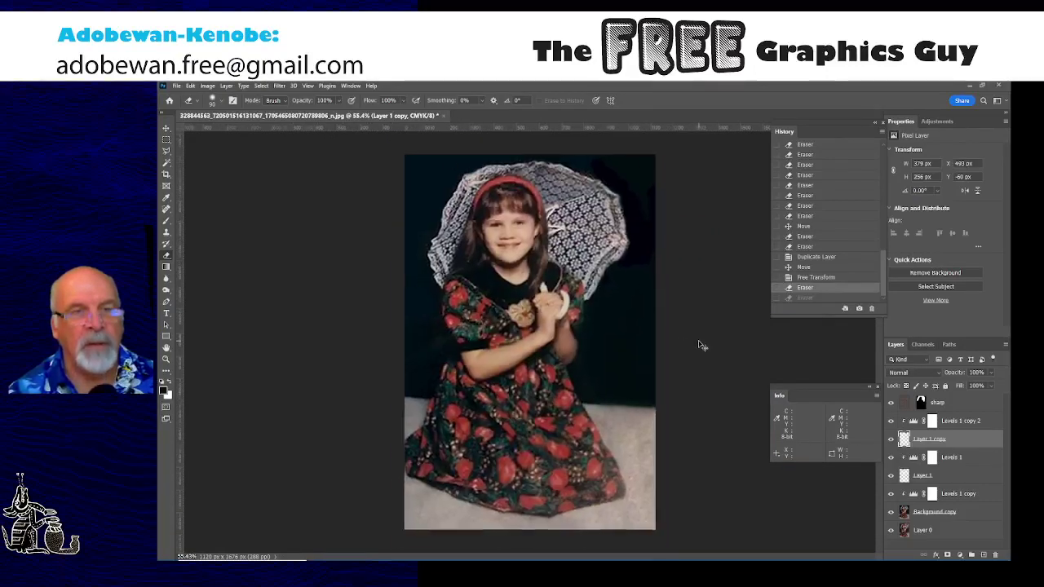